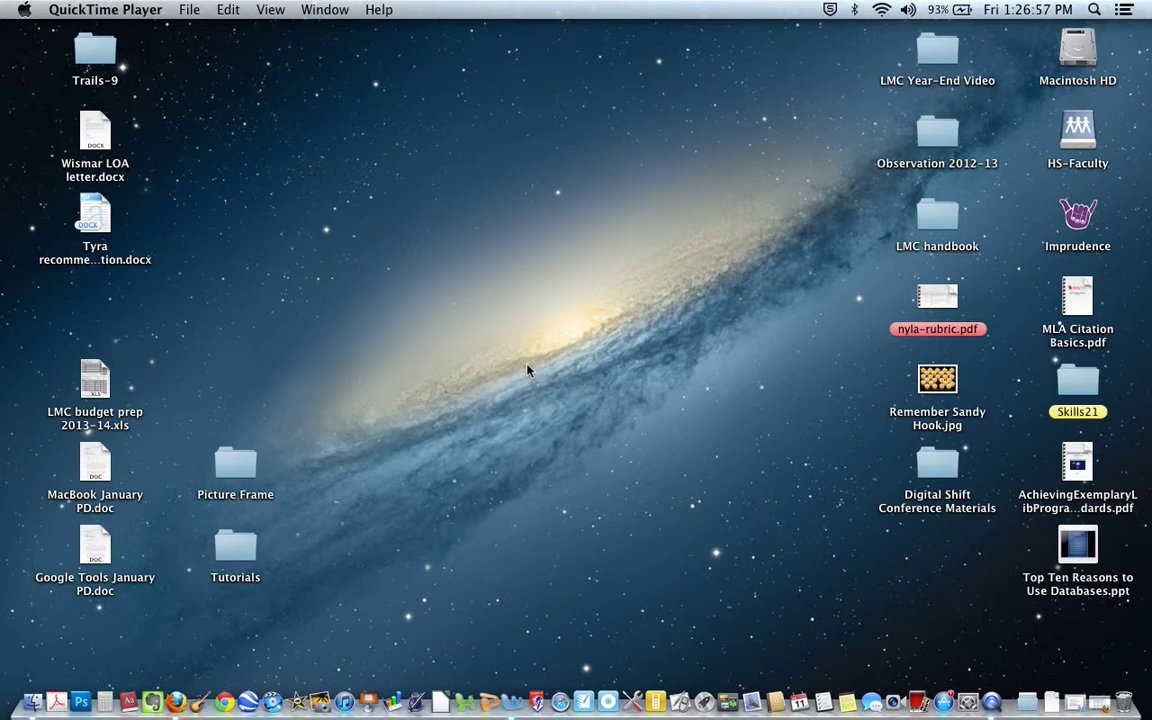
View the contents of the HS-Faculty network drive and close its window
click(1082, 132)
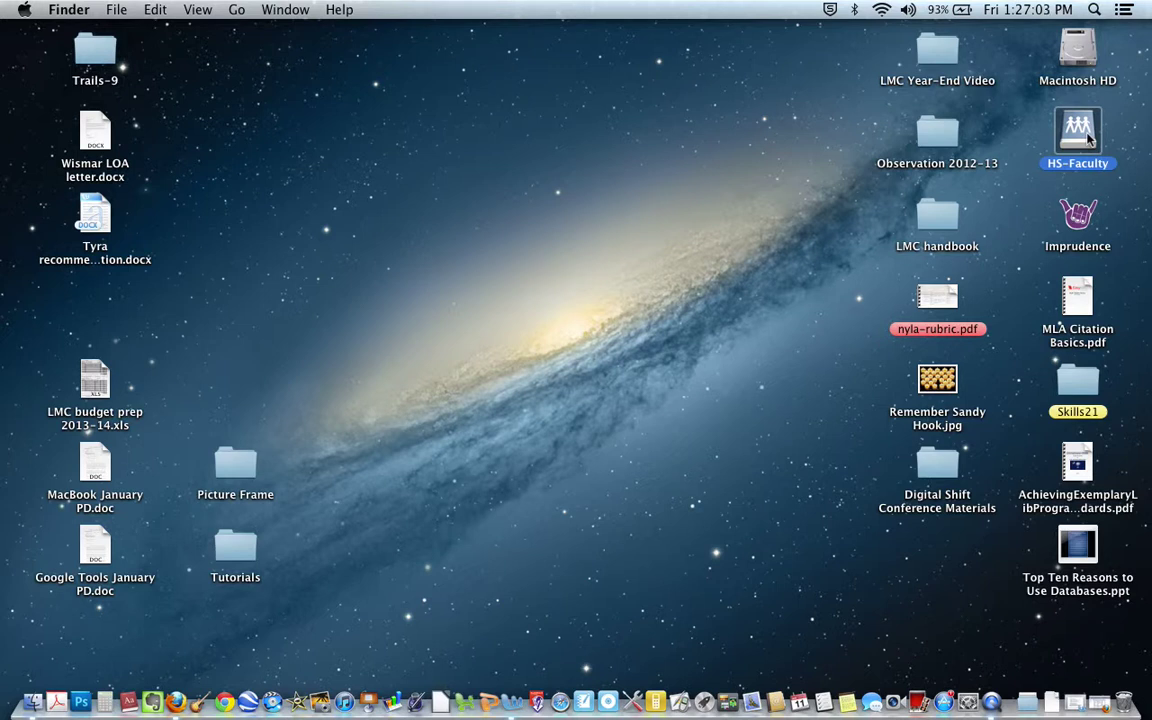
double_click(1079, 134)
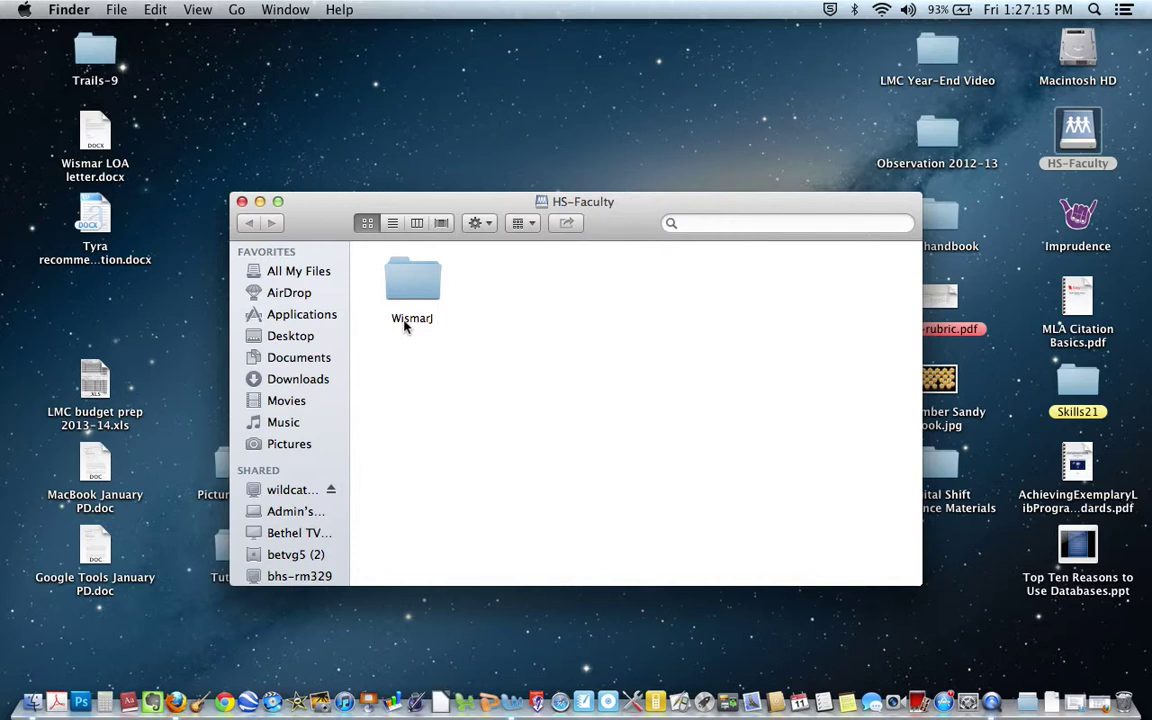
click(245, 205)
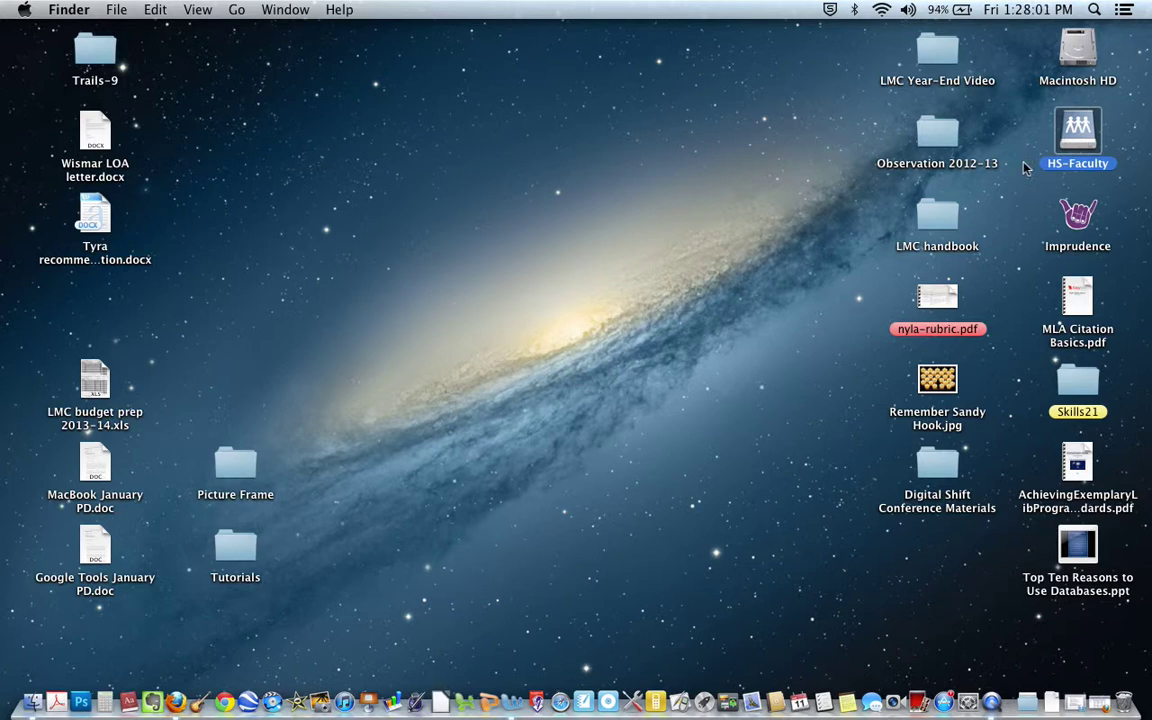
Open the personal faculty folder on the HS-Faculty drive and move its window clear of the desktop's Skills21 folder
double_click(1080, 136)
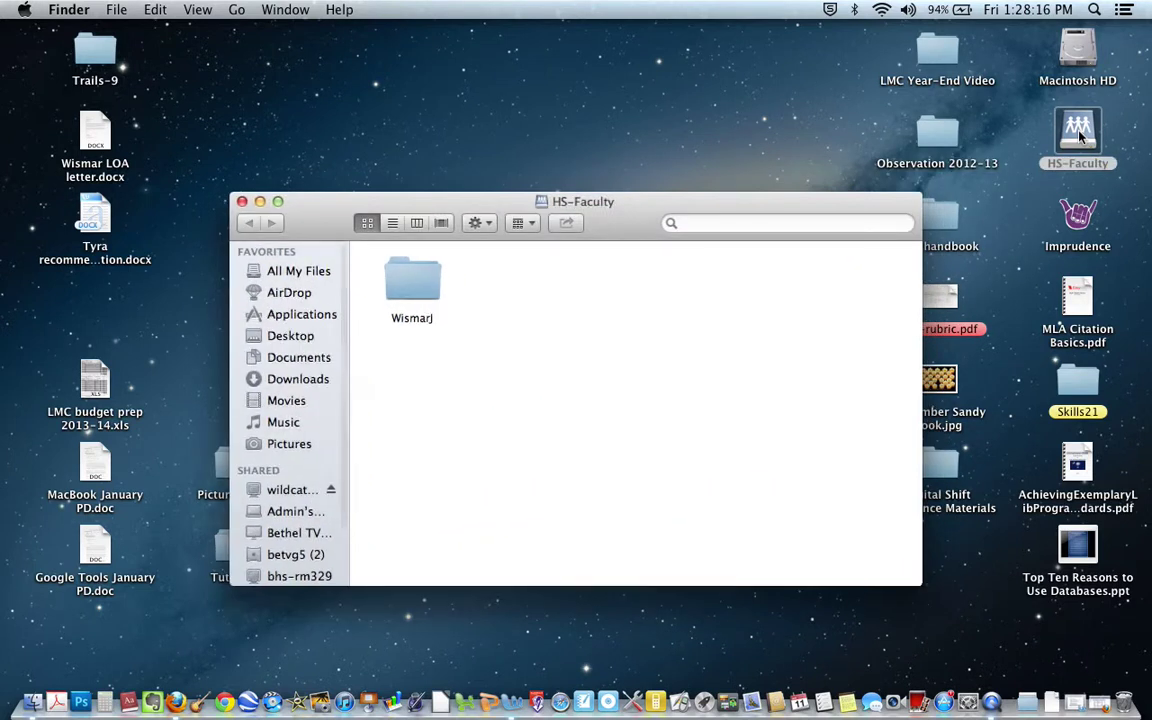
double_click(406, 268)
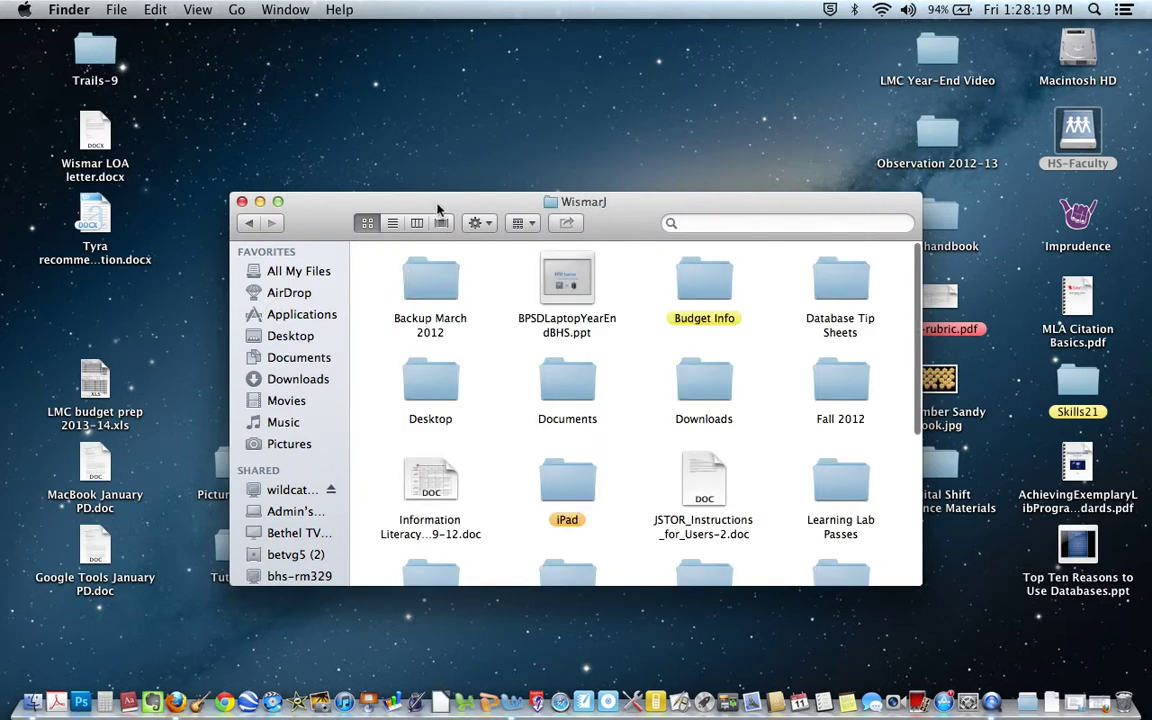
drag(437, 208, 299, 256)
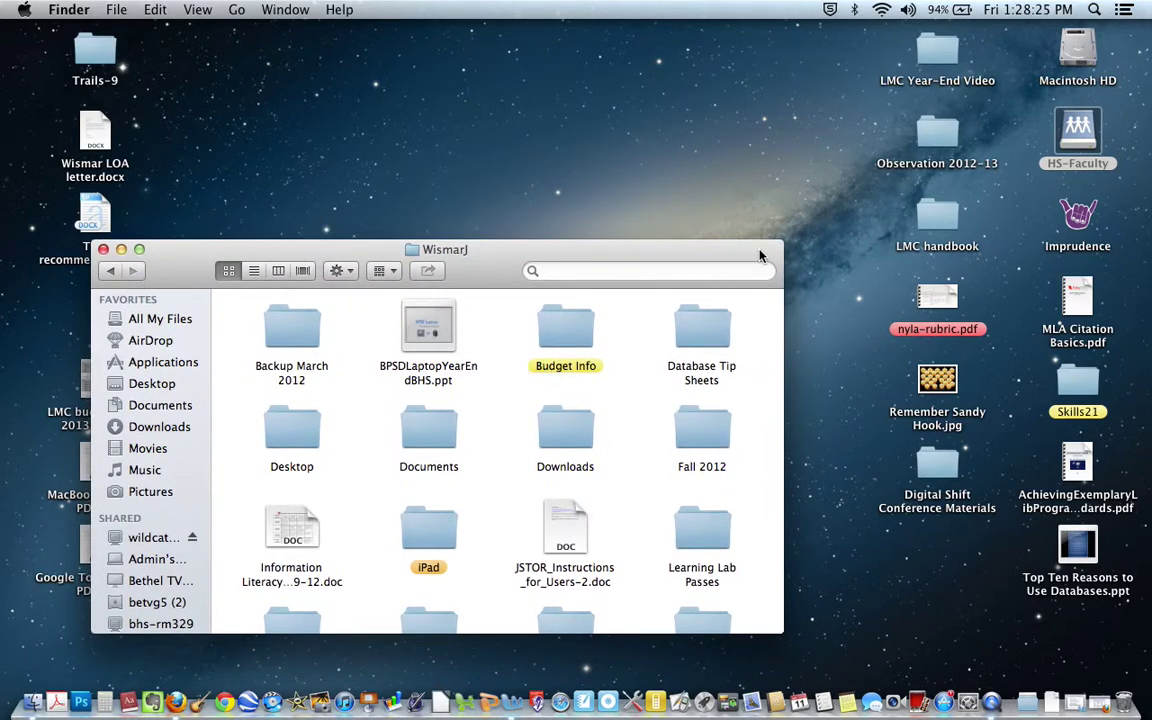
Copy the Skills21 folder from the desktop into the personal folder on the HS-Faculty drive and close the window
click(1075, 389)
drag(1075, 389, 628, 445)
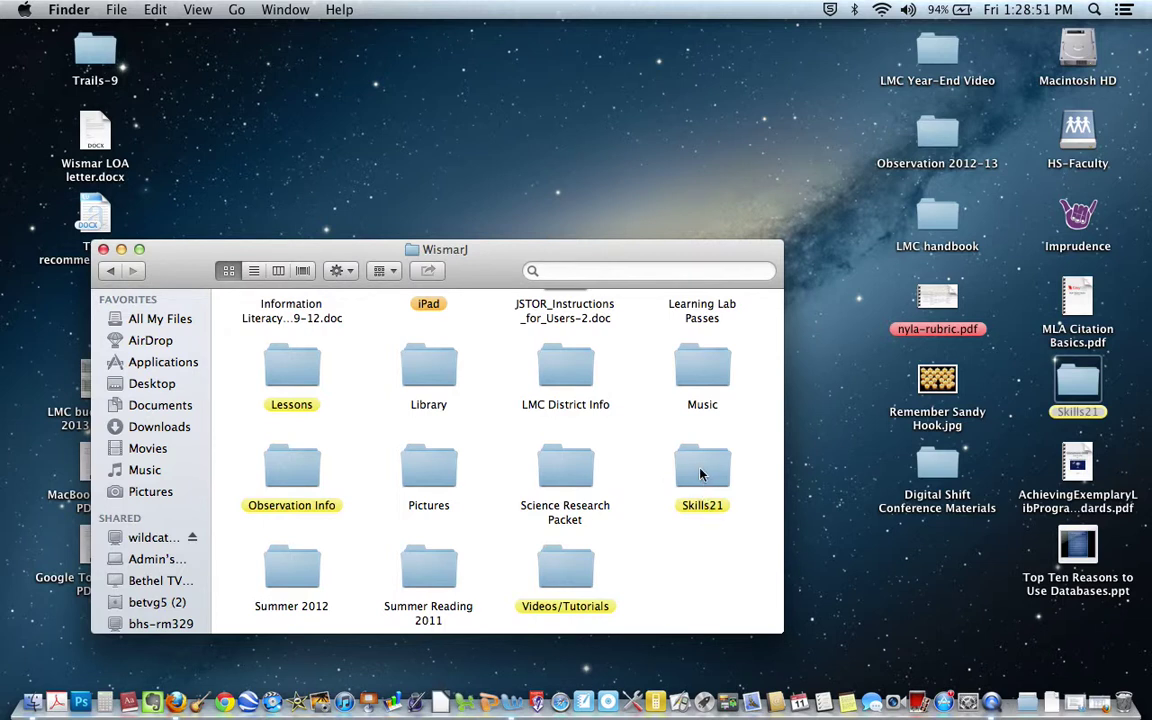
click(977, 577)
click(737, 537)
click(103, 249)
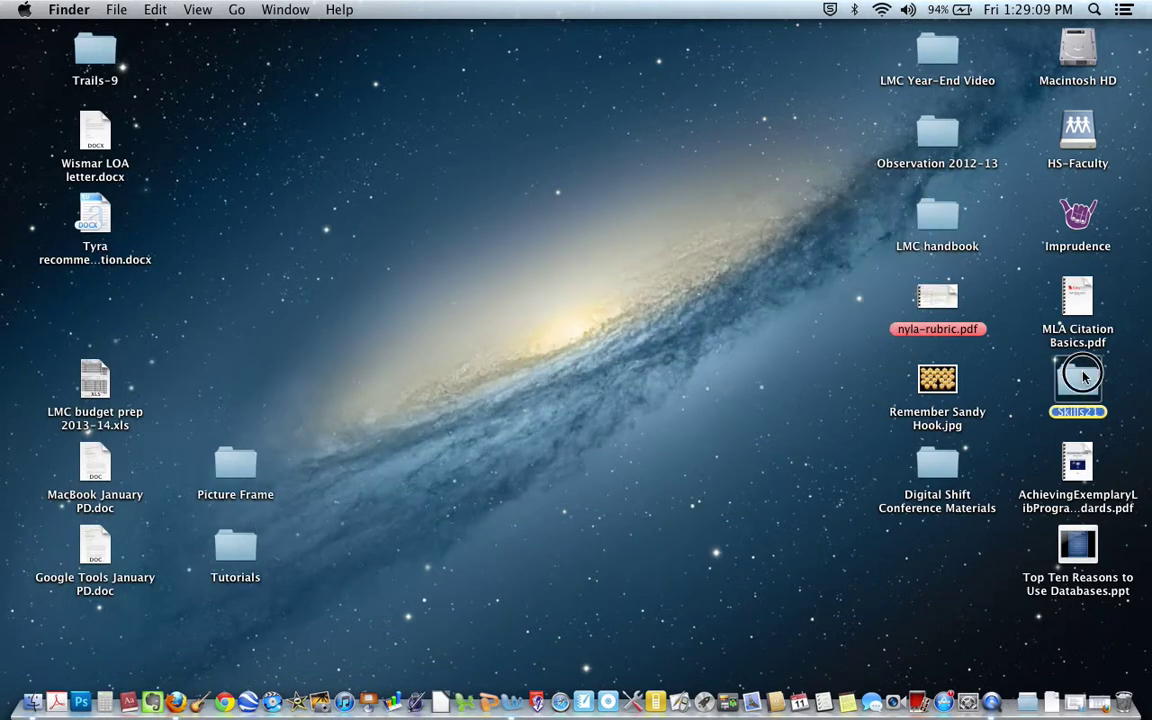
Open digital portfolio objective.docx from the desktop's Skills21 folder, with the HS-Faculty drive window also open
double_click(1080, 378)
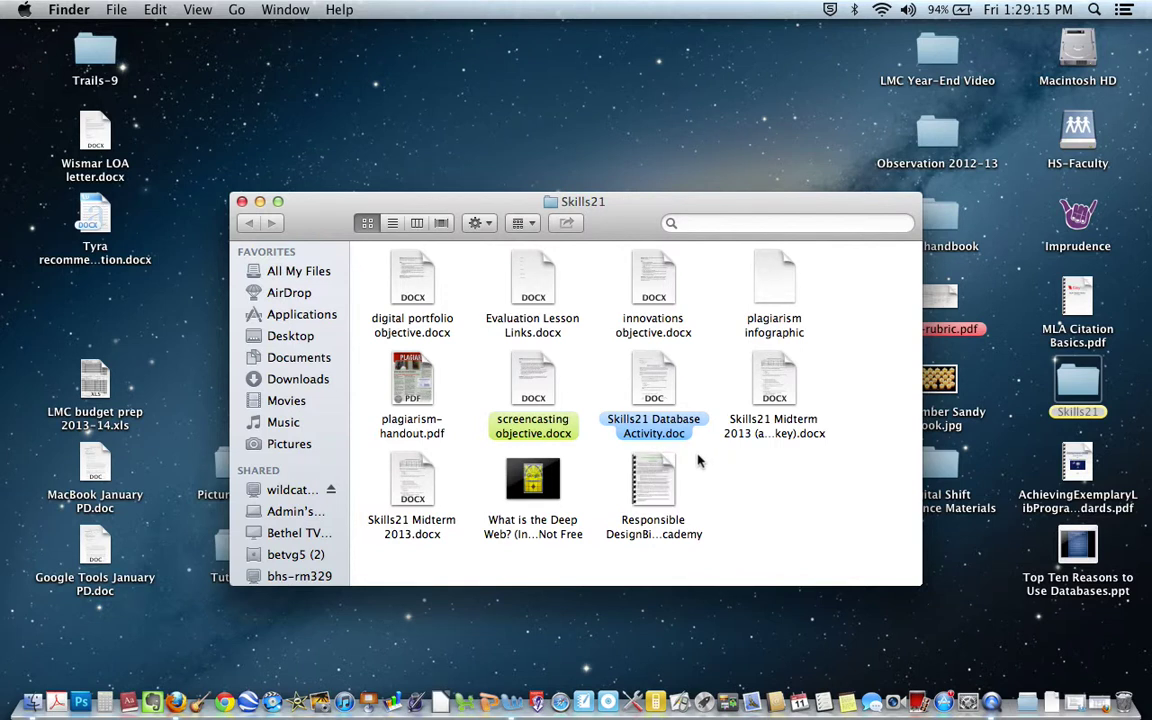
click(241, 201)
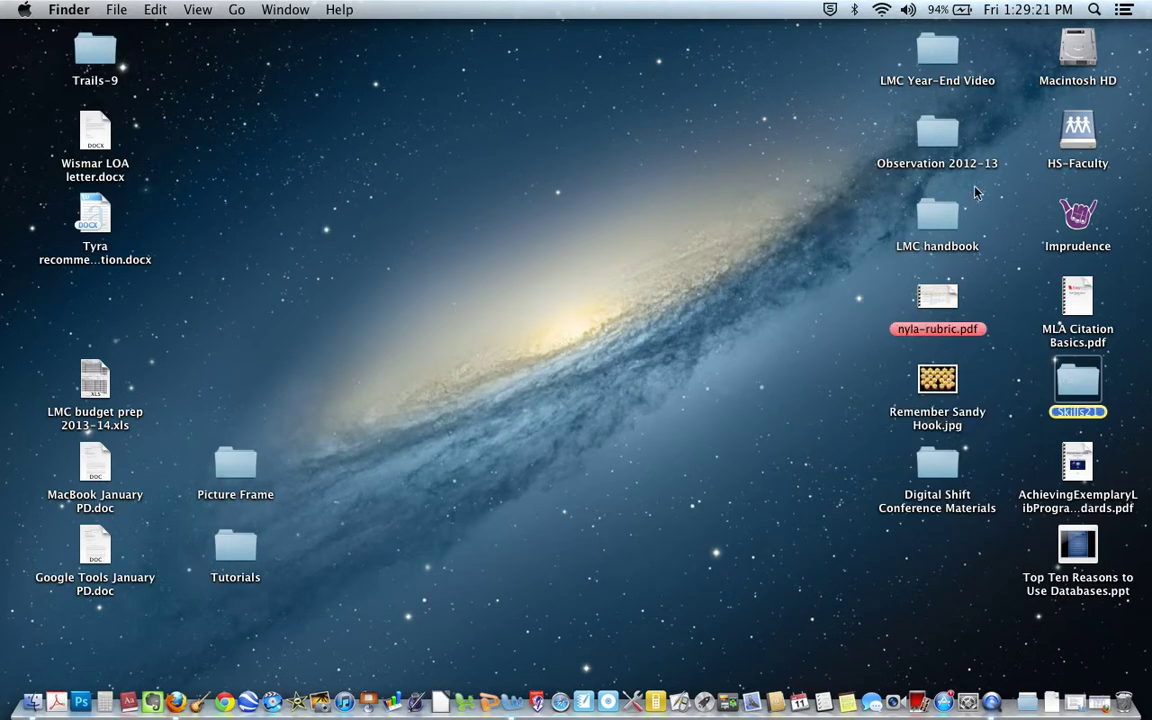
double_click(1078, 130)
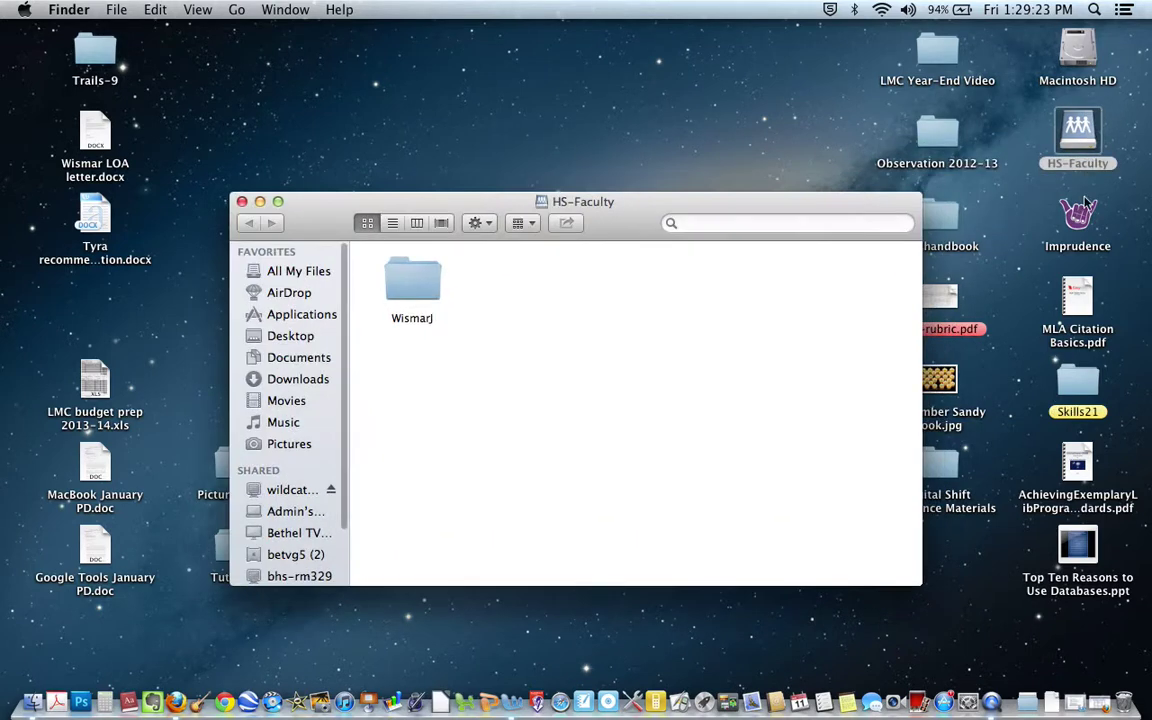
click(1086, 377)
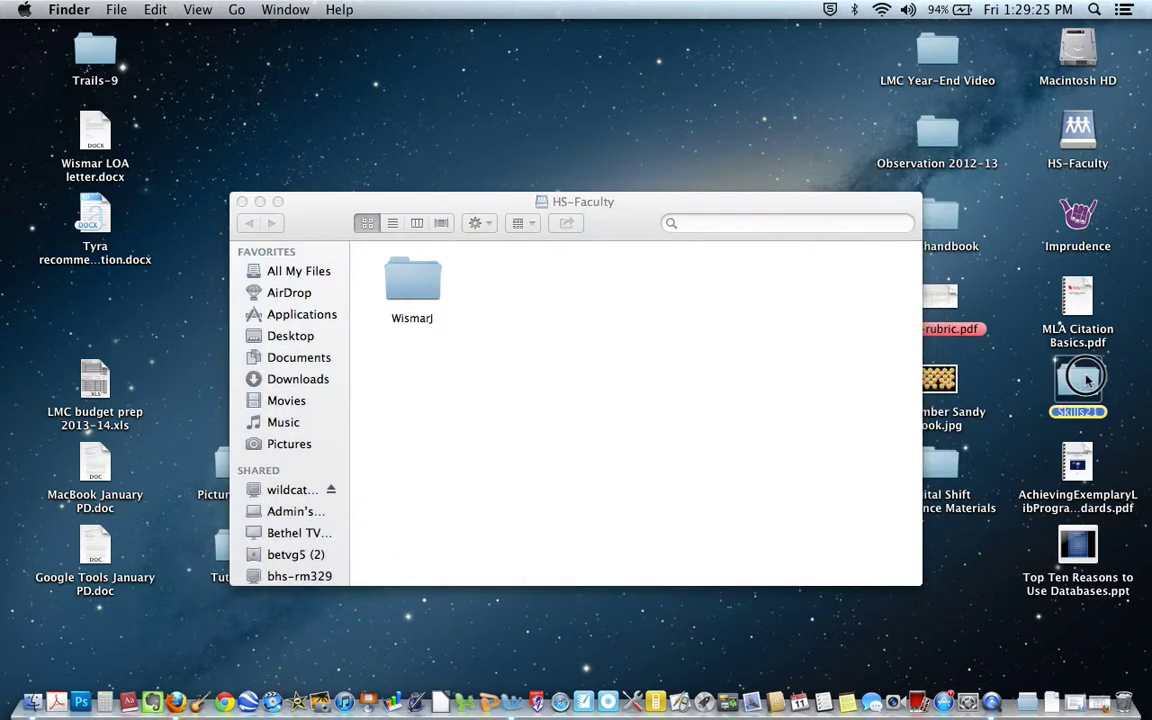
double_click(1086, 377)
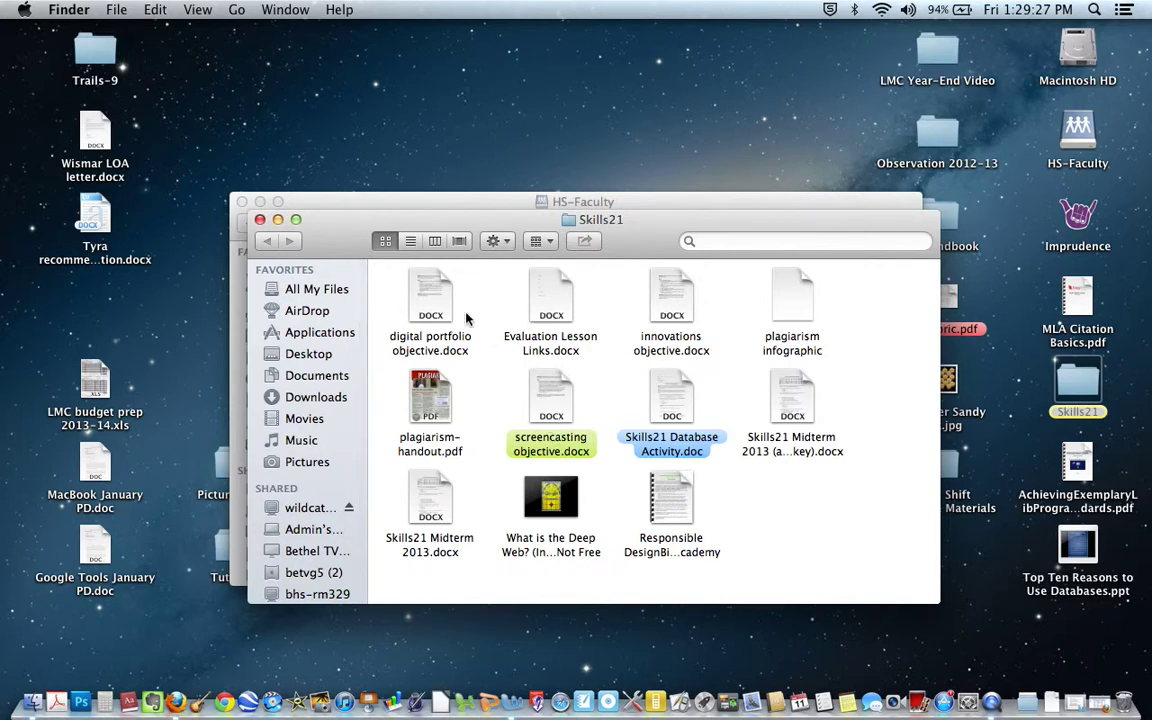
double_click(430, 300)
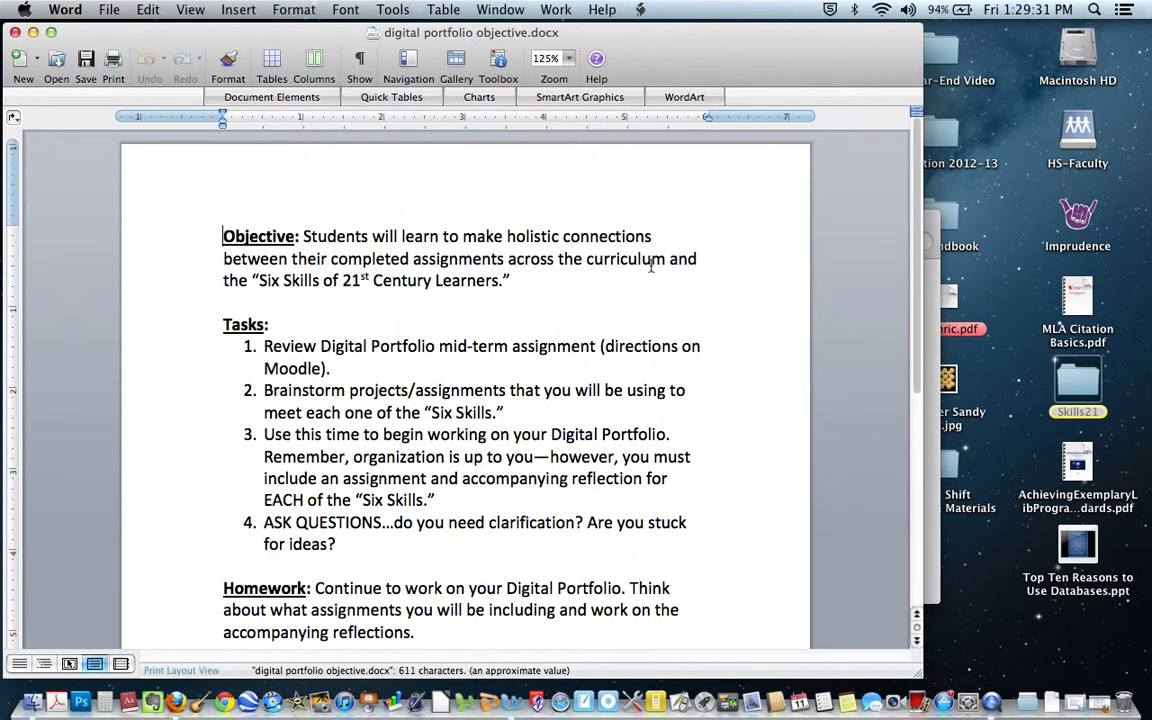
Delete the quotation marks around "Six Skills of 21st Century Learners." in the Objective paragraph
click(526, 282)
key(BackSpace)
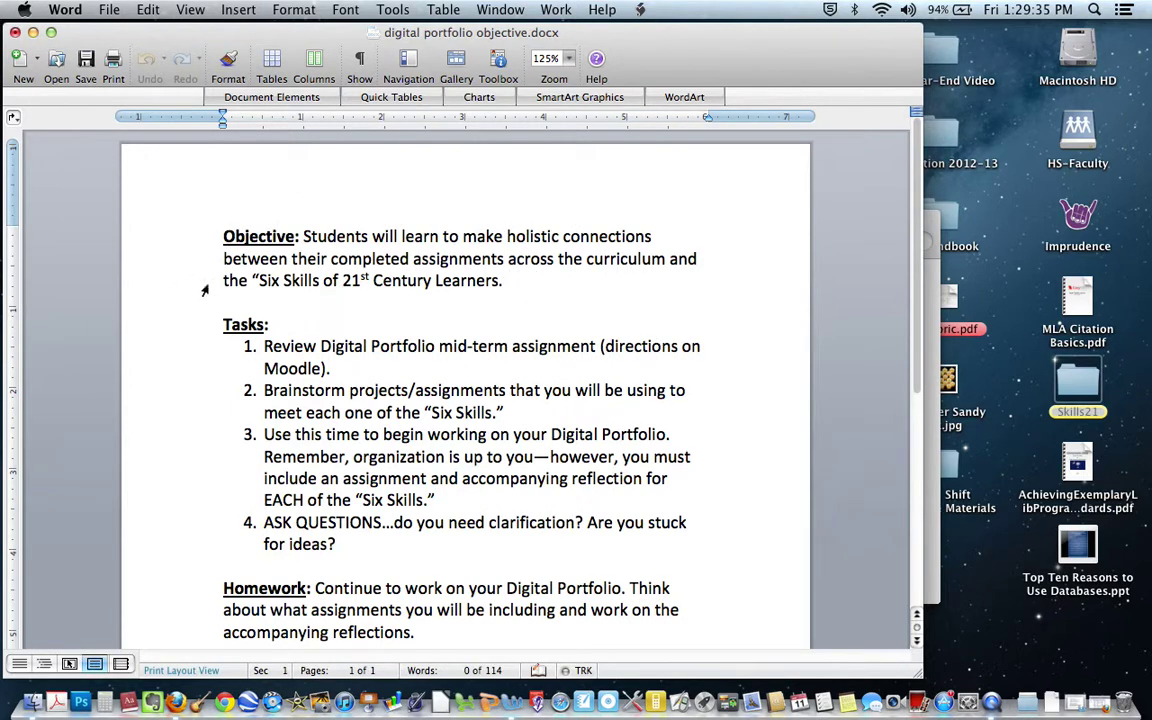
click(257, 281)
key(BackSpace)
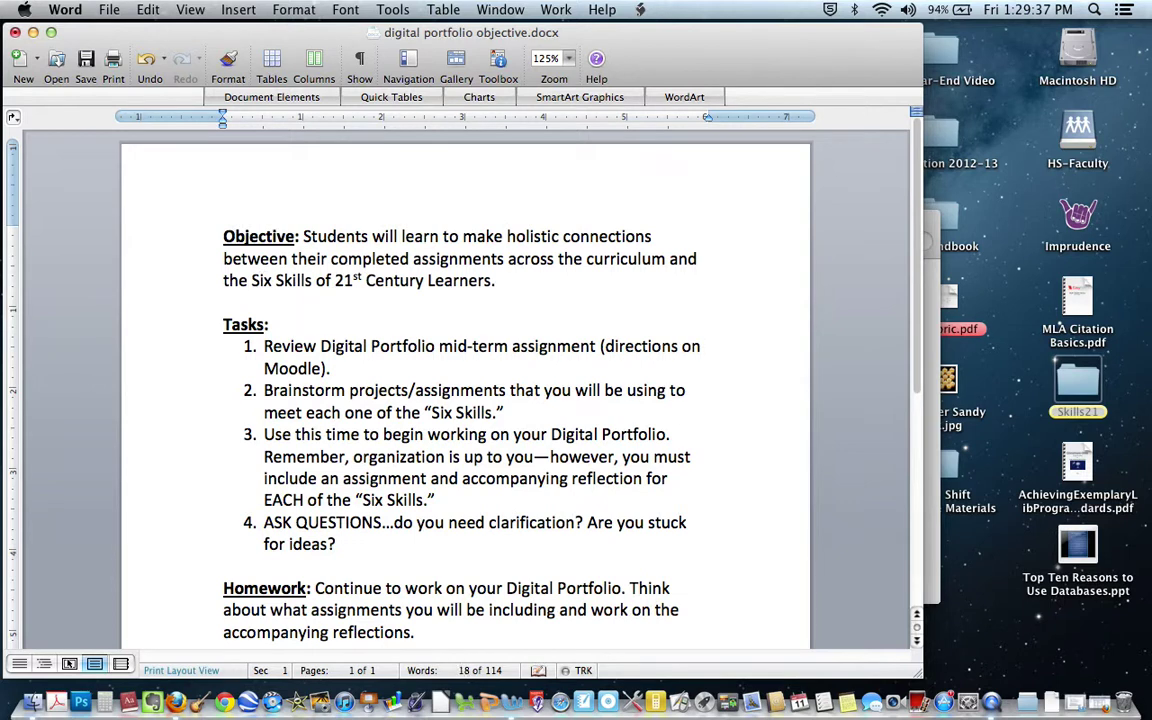
Close digital portfolio objective.docx and save its changes
click(113, 11)
click(104, 12)
click(112, 12)
key(super+w)
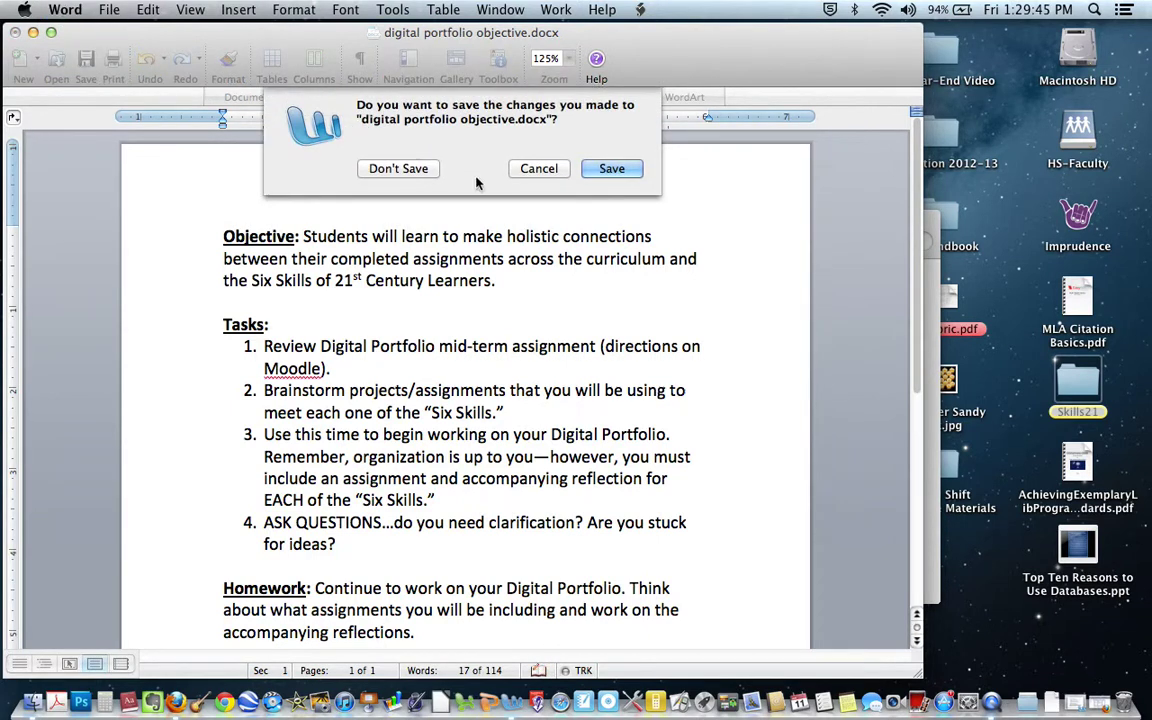
click(607, 172)
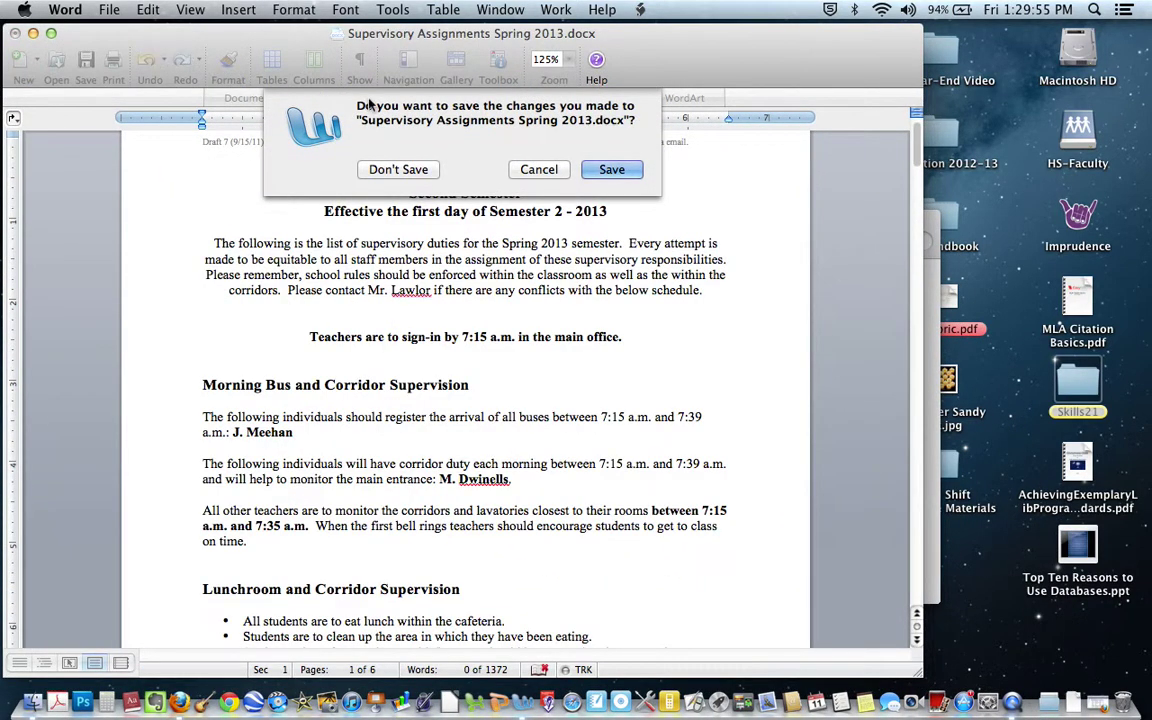
Cancel closing Supervisory Assignments Spring 2013.docx and minimize its window to return to the Skills21 folder
click(535, 168)
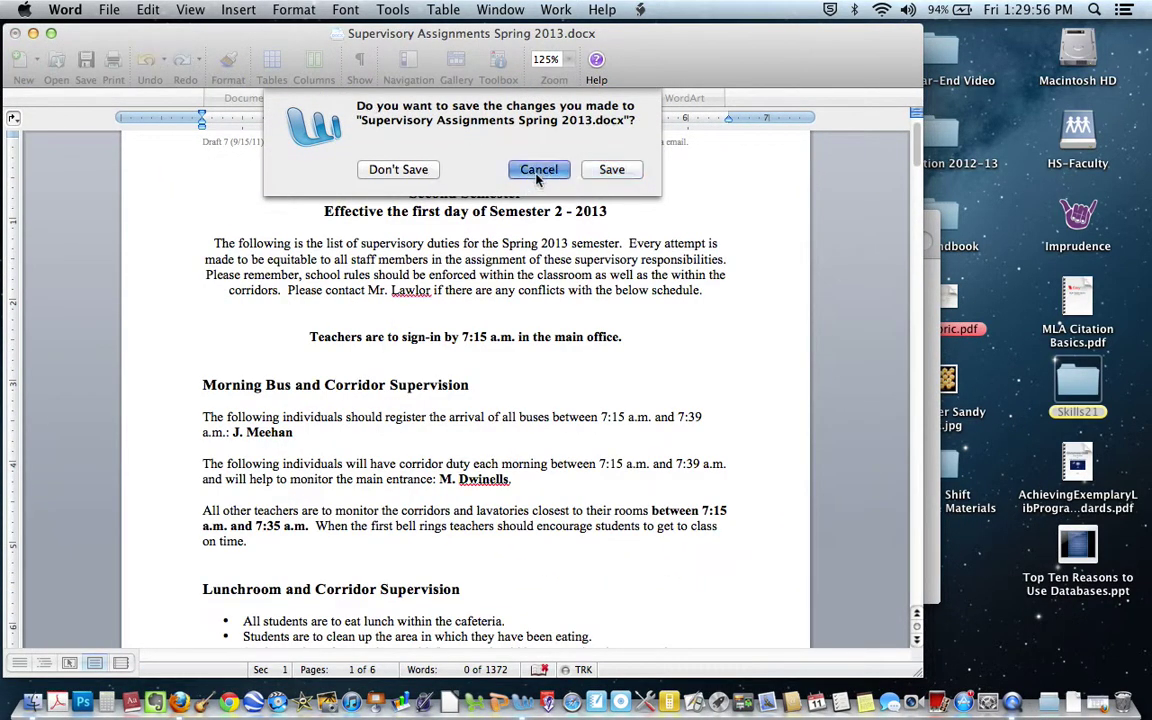
click(32, 33)
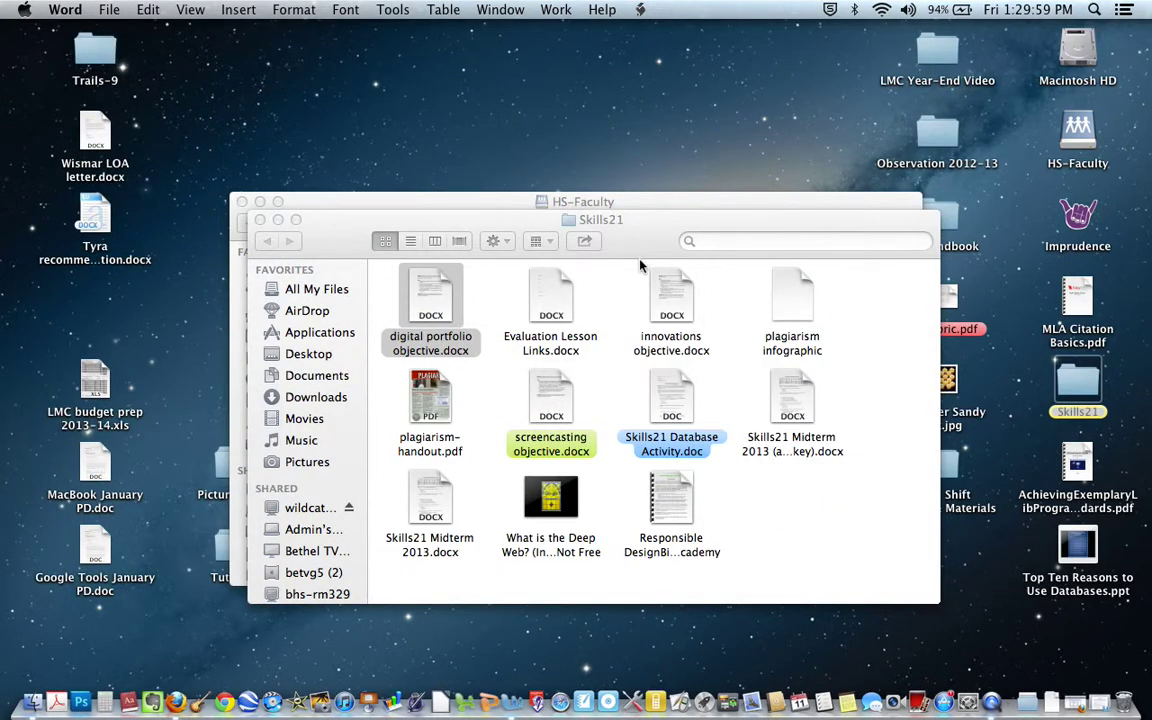
click(632, 244)
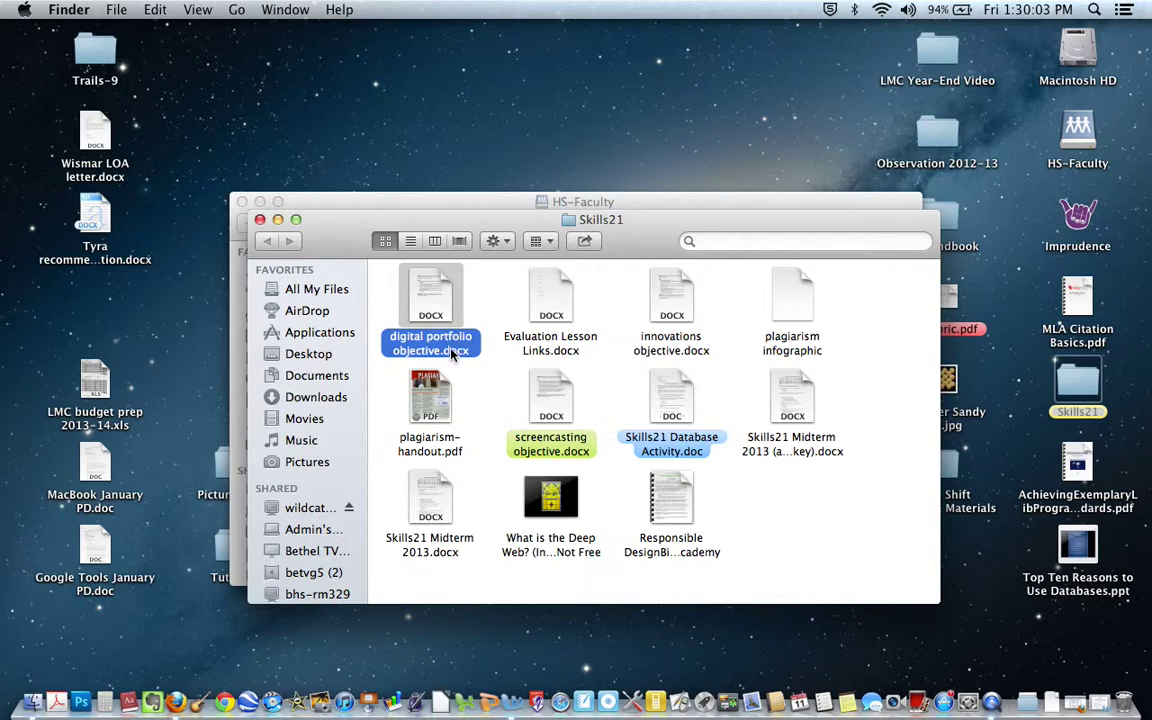
Check the modification date in the file info of the desktop copy of digital portfolio objective.docx, and close both windows
right_click(431, 322)
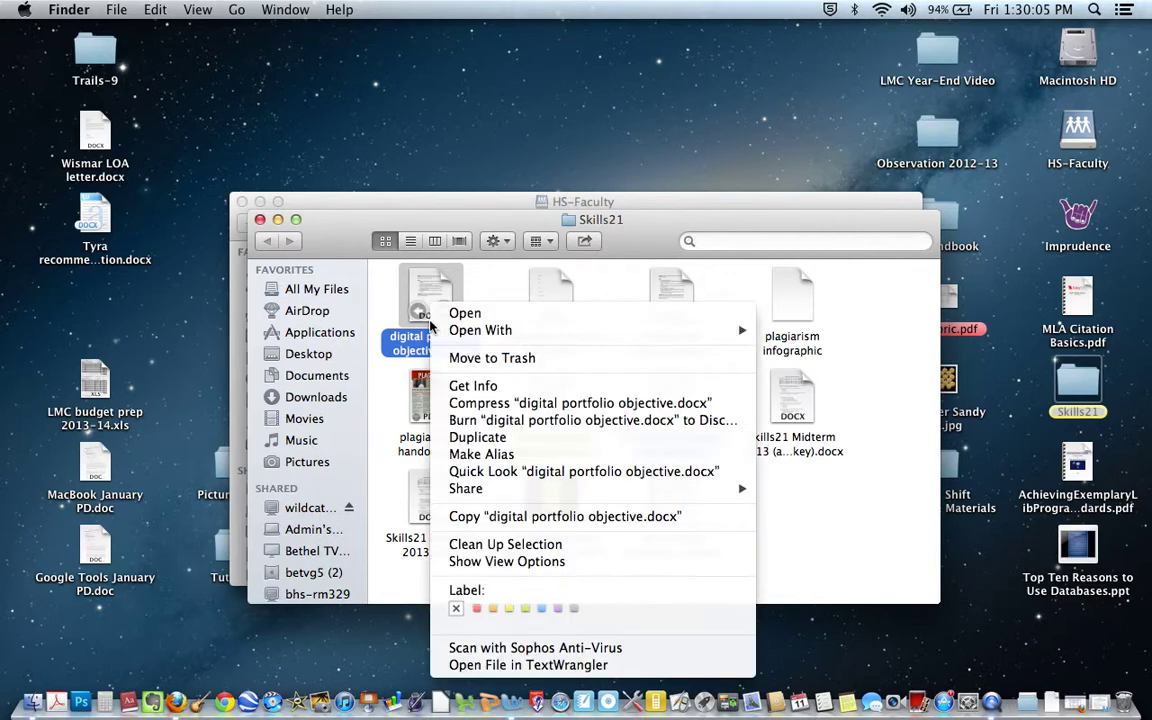
click(472, 386)
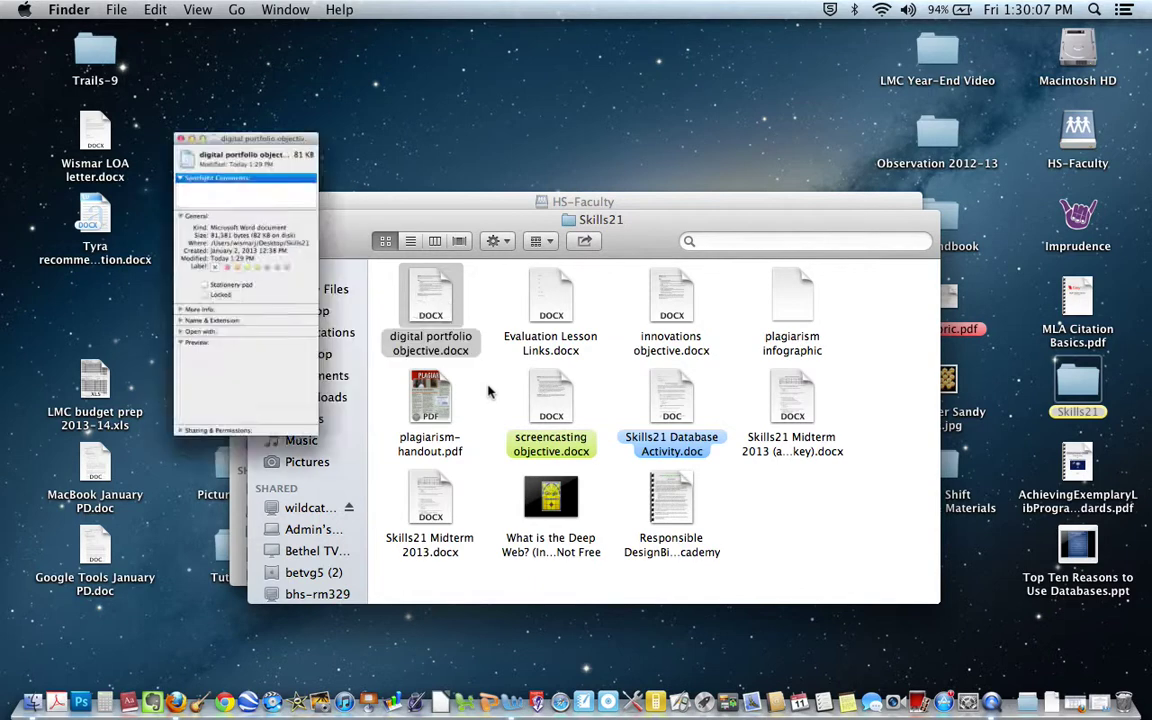
drag(163, 38, 621, 45)
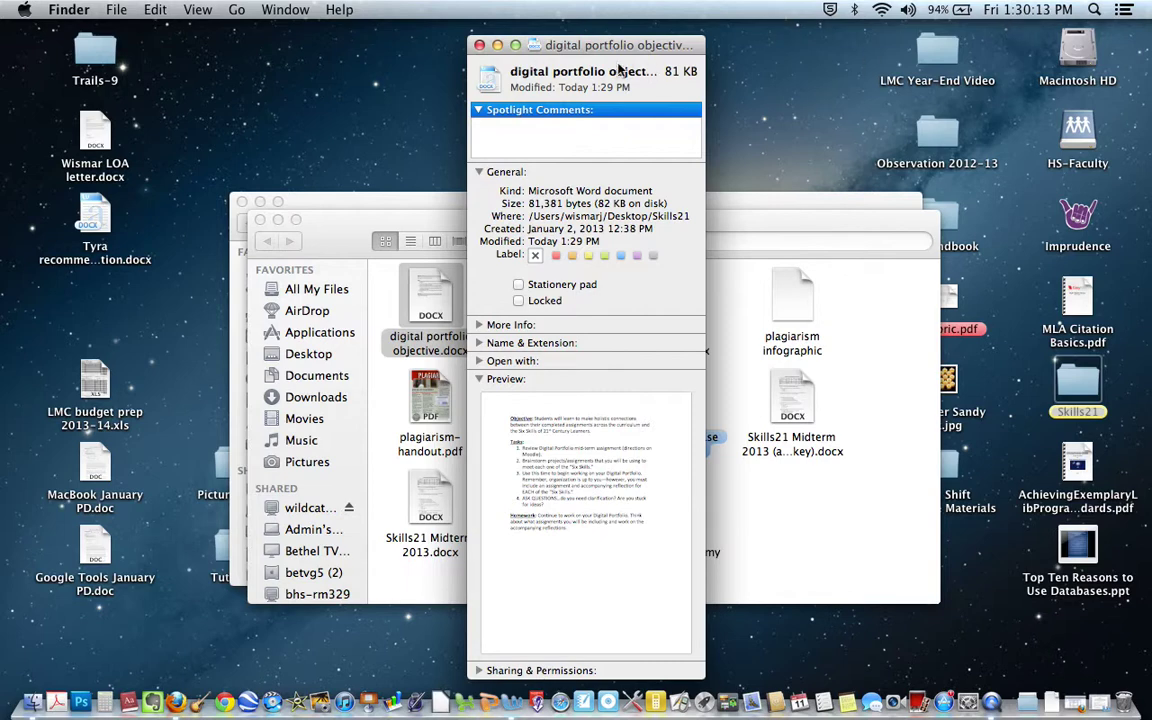
click(480, 45)
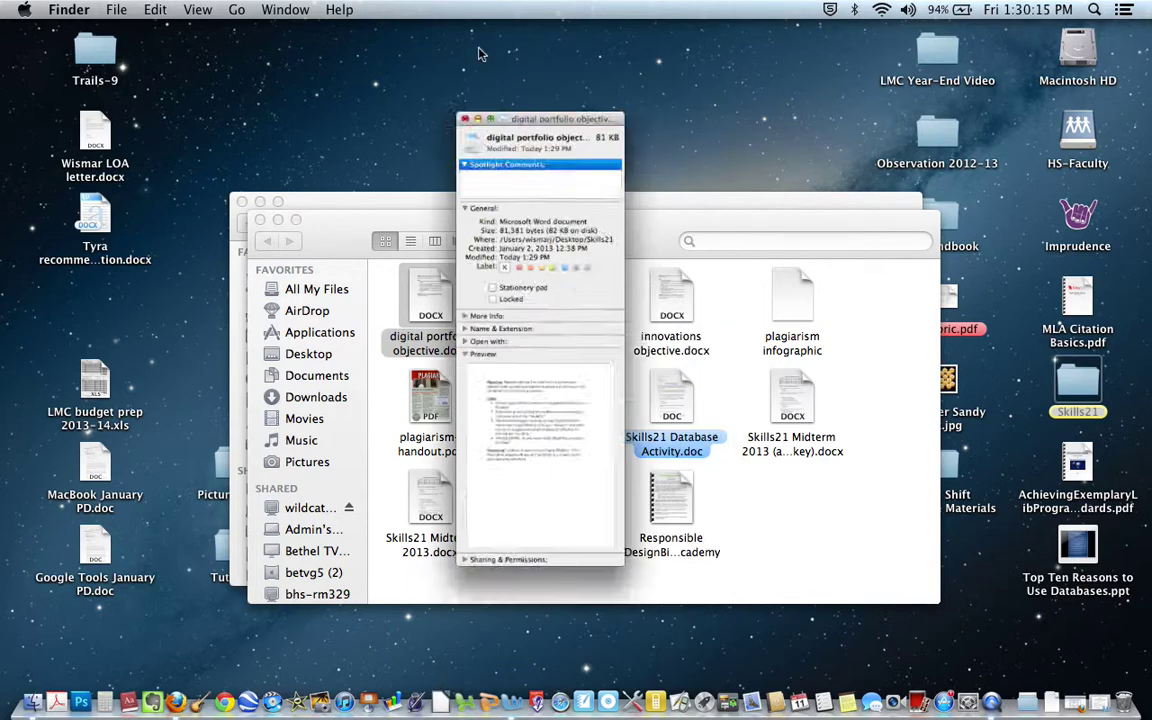
click(259, 220)
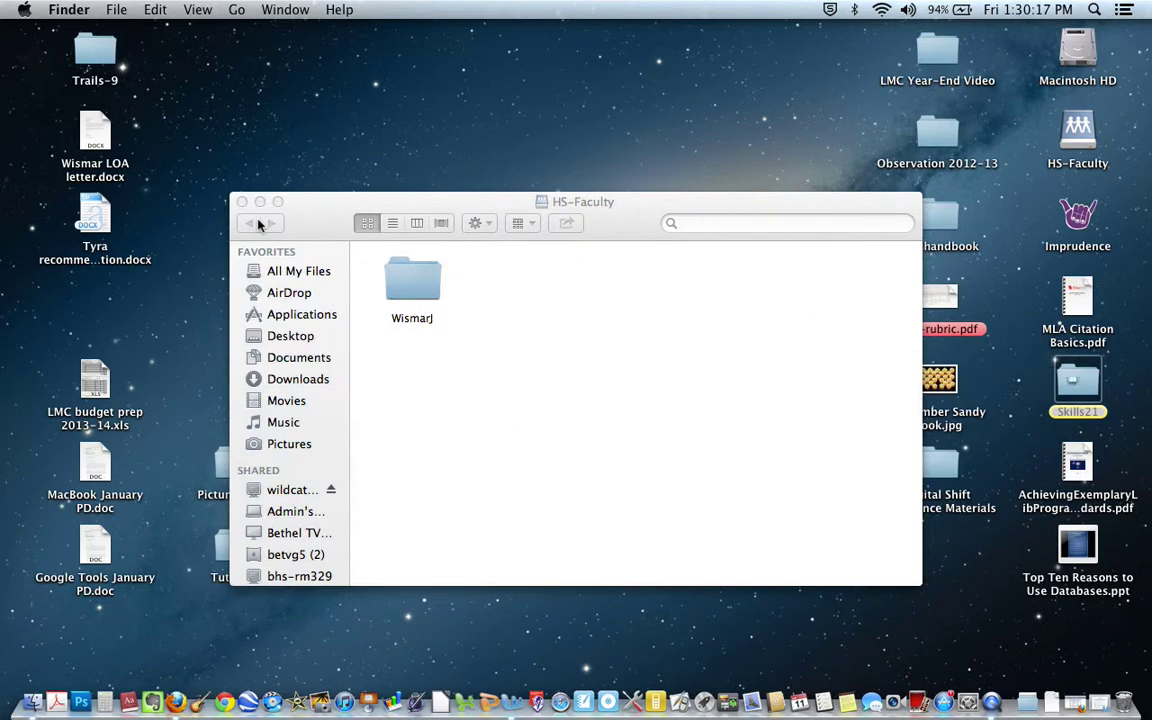
Check the modification date in the file info of the HS-Faculty copy of digital portfolio objective.docx in Skills21
double_click(412, 278)
double_click(856, 426)
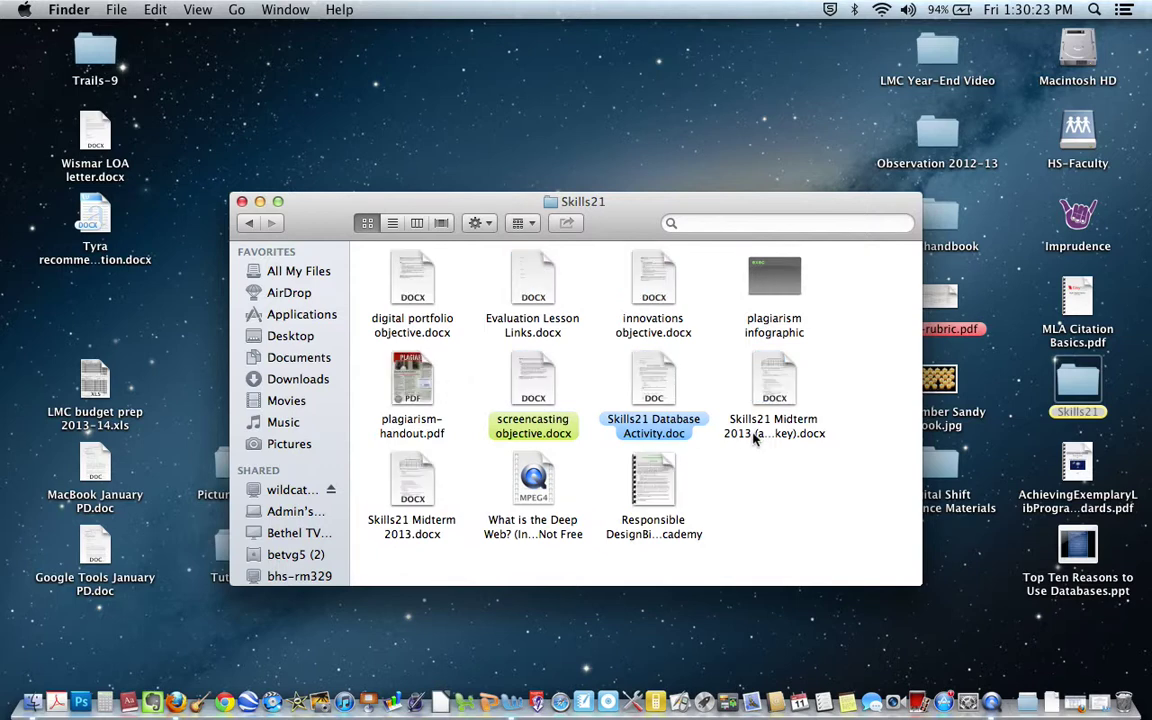
right_click(420, 272)
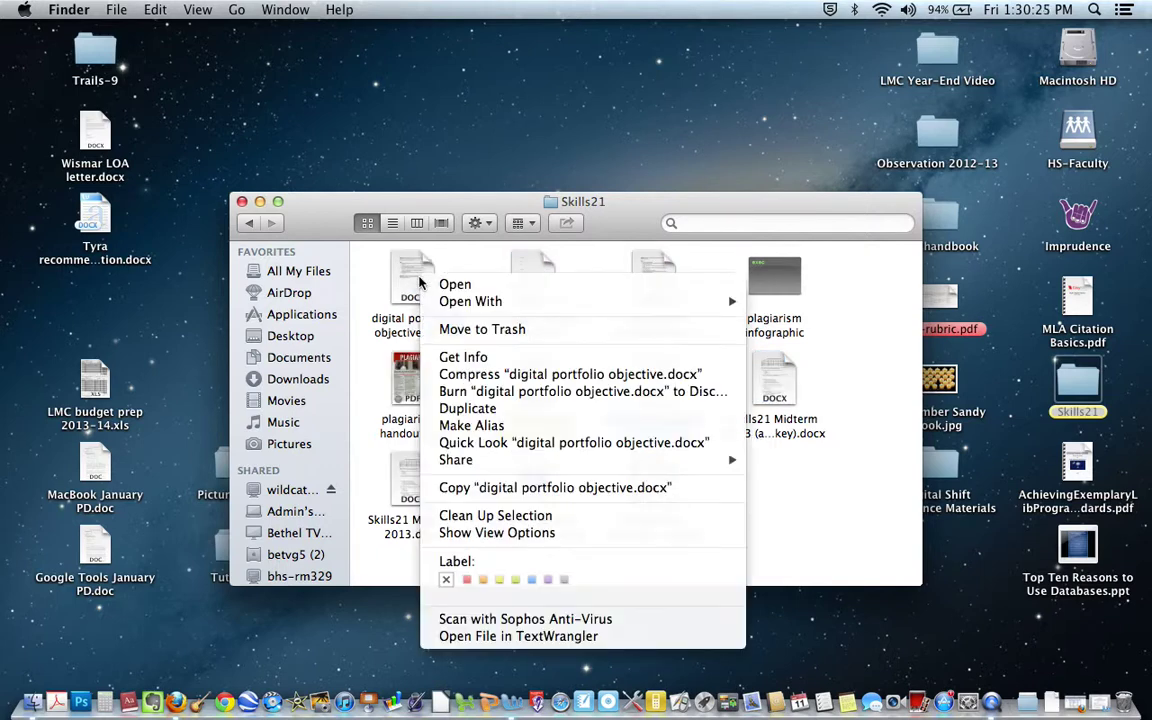
click(463, 358)
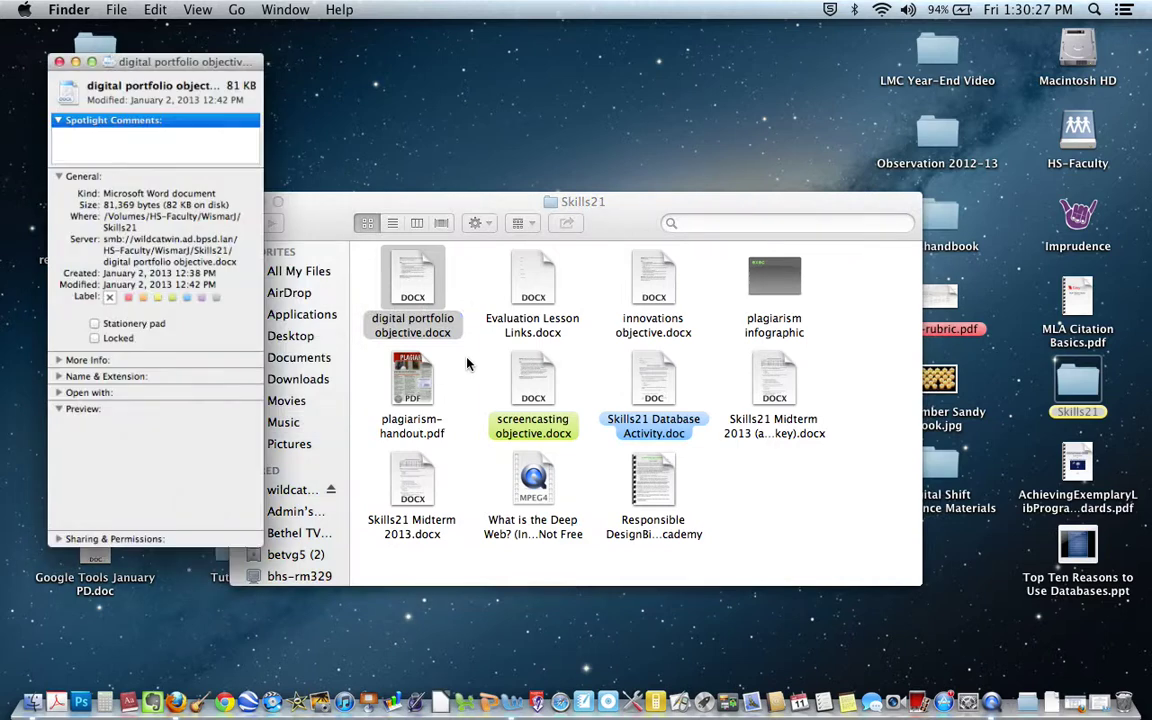
drag(178, 40, 585, 42)
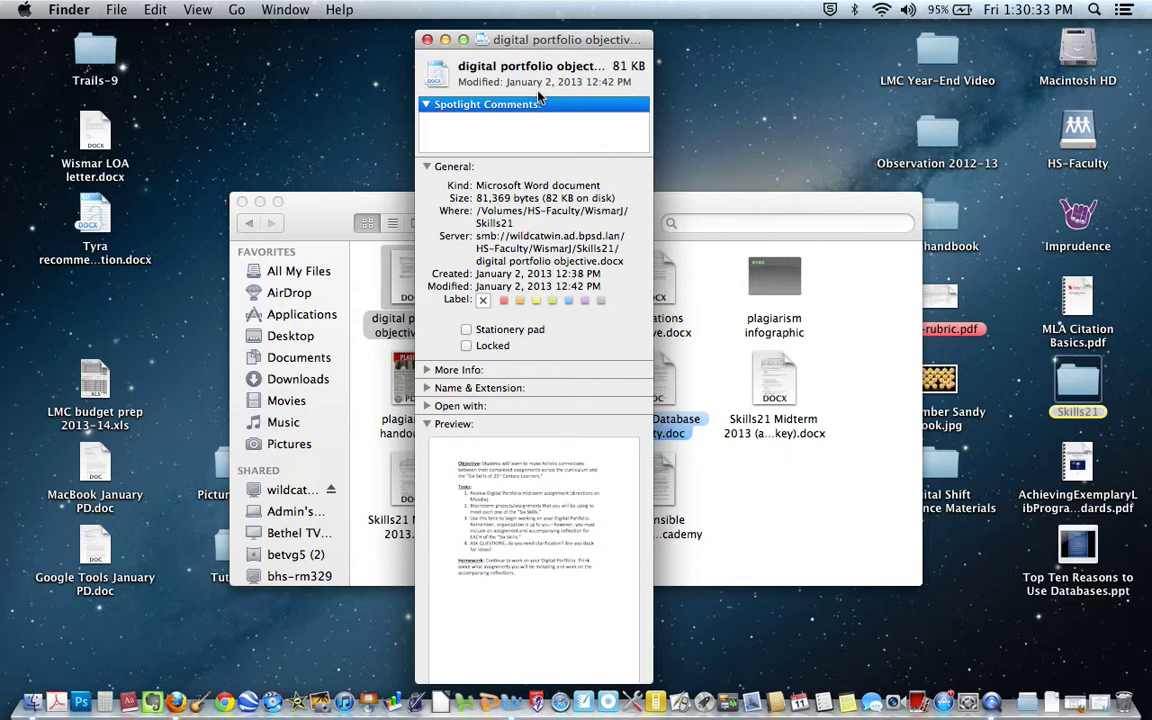
click(427, 39)
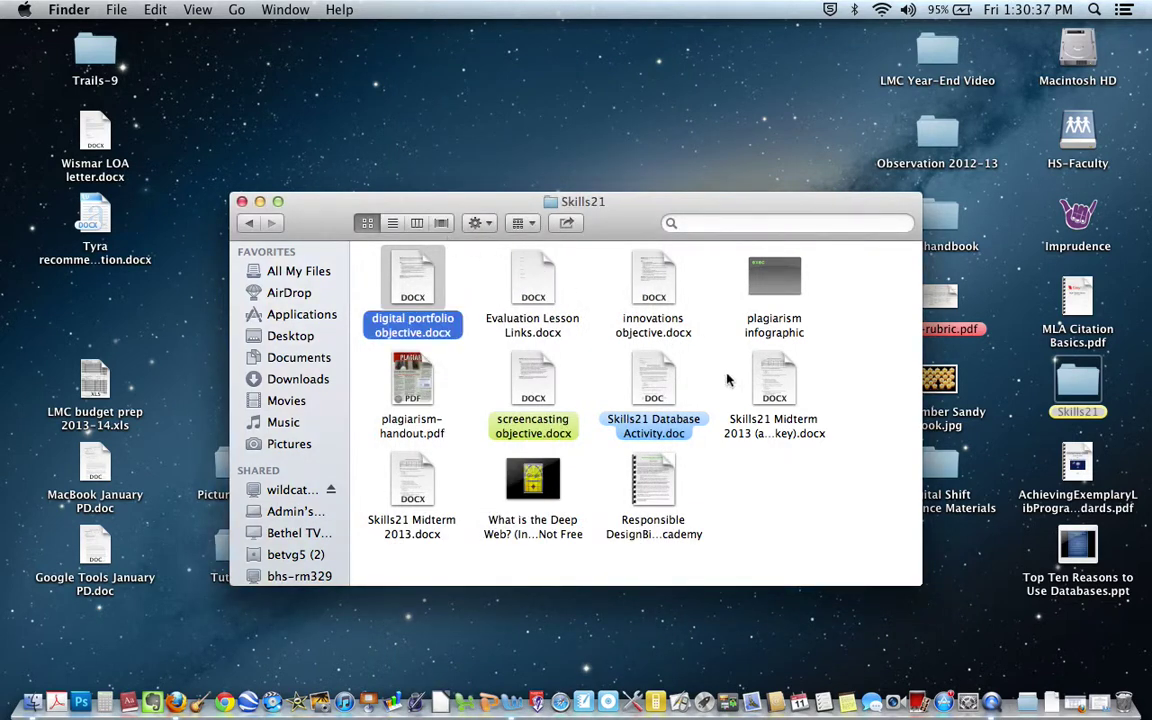
Close the folder window and reopen the Skills21 folder inside the personal folder on the HS-Faculty drive
click(241, 201)
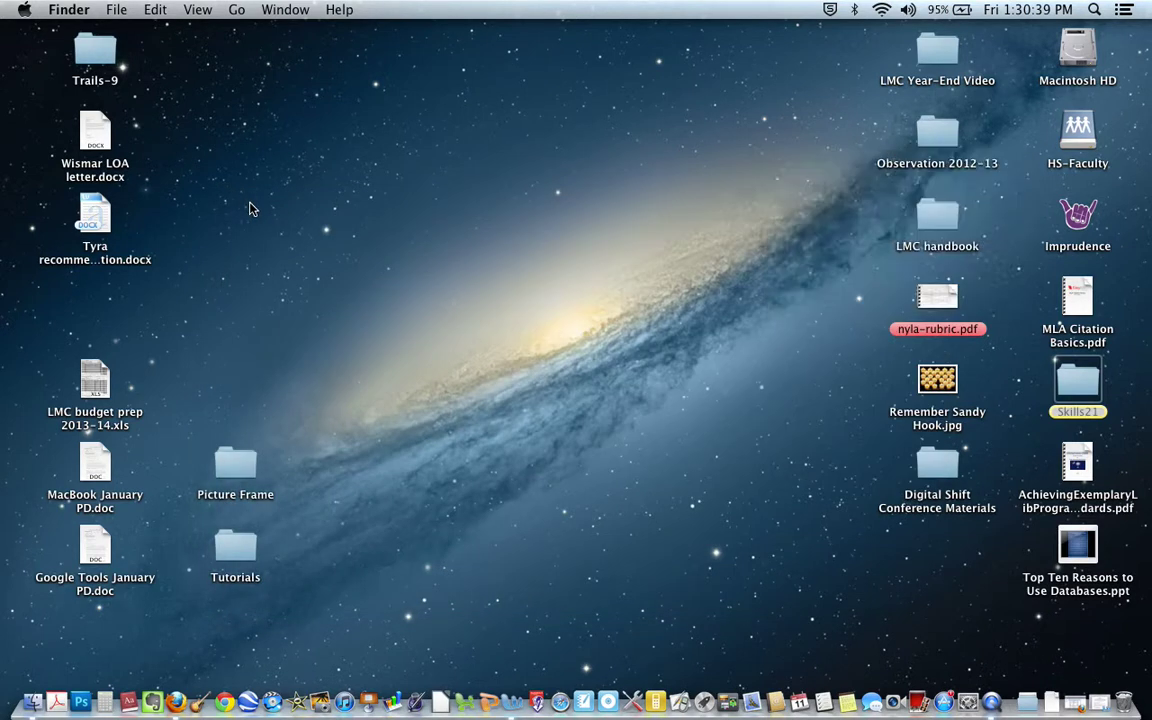
double_click(1078, 130)
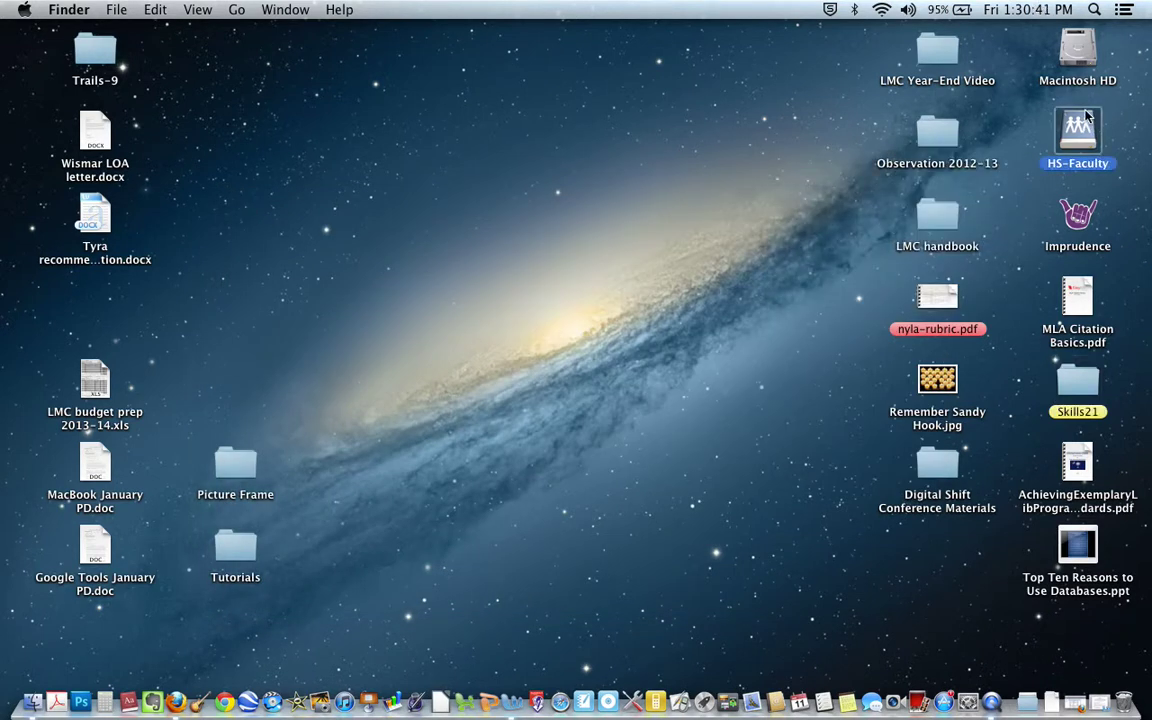
double_click(431, 316)
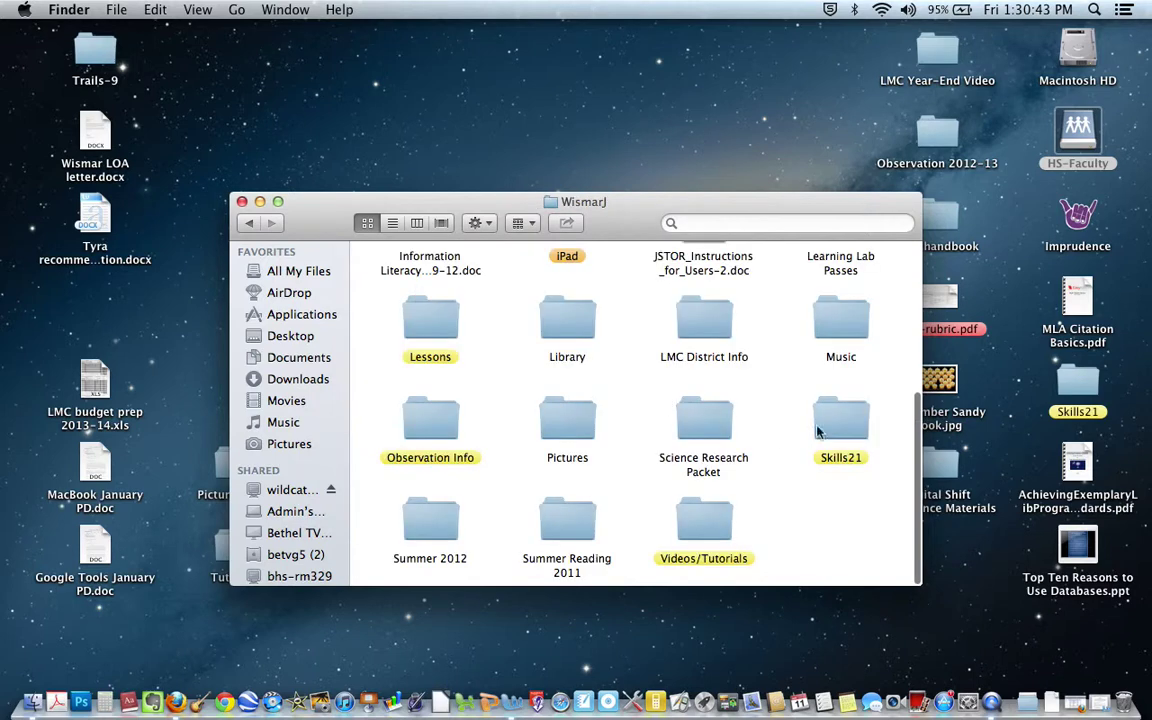
double_click(860, 430)
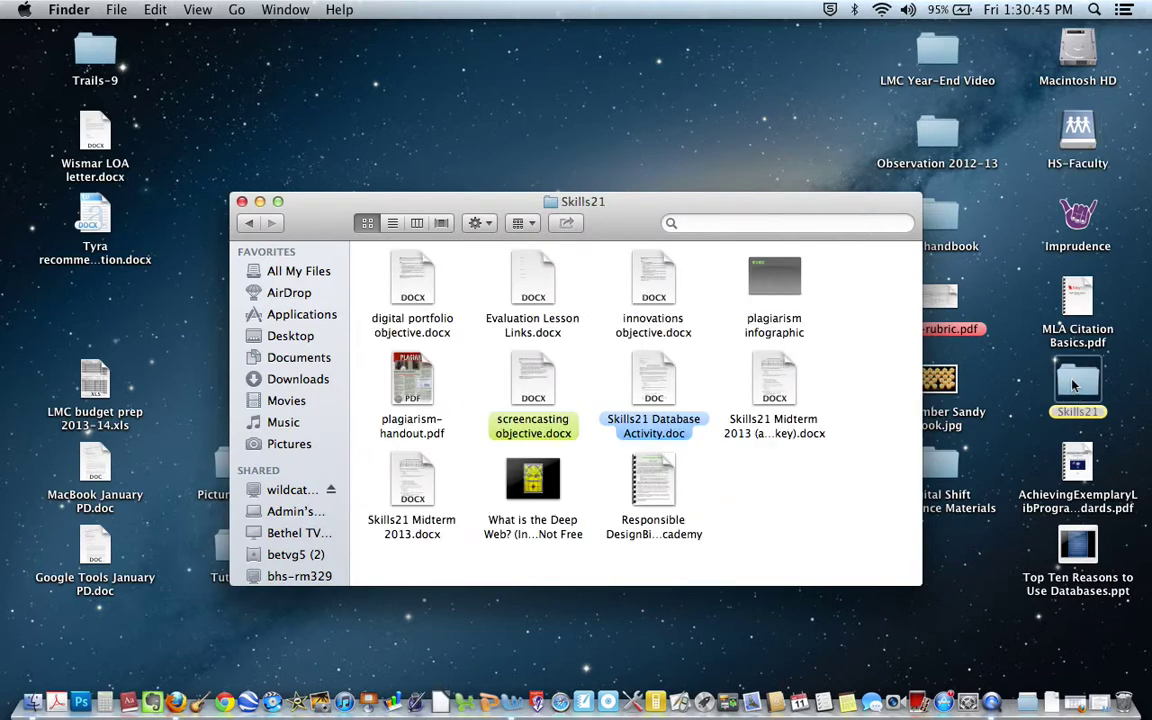
Open the desktop's Skills21 folder beside the HS-Faculty one and replace the server's digital portfolio objective.docx with the desktop copy
double_click(1078, 390)
drag(650, 240, 1010, 244)
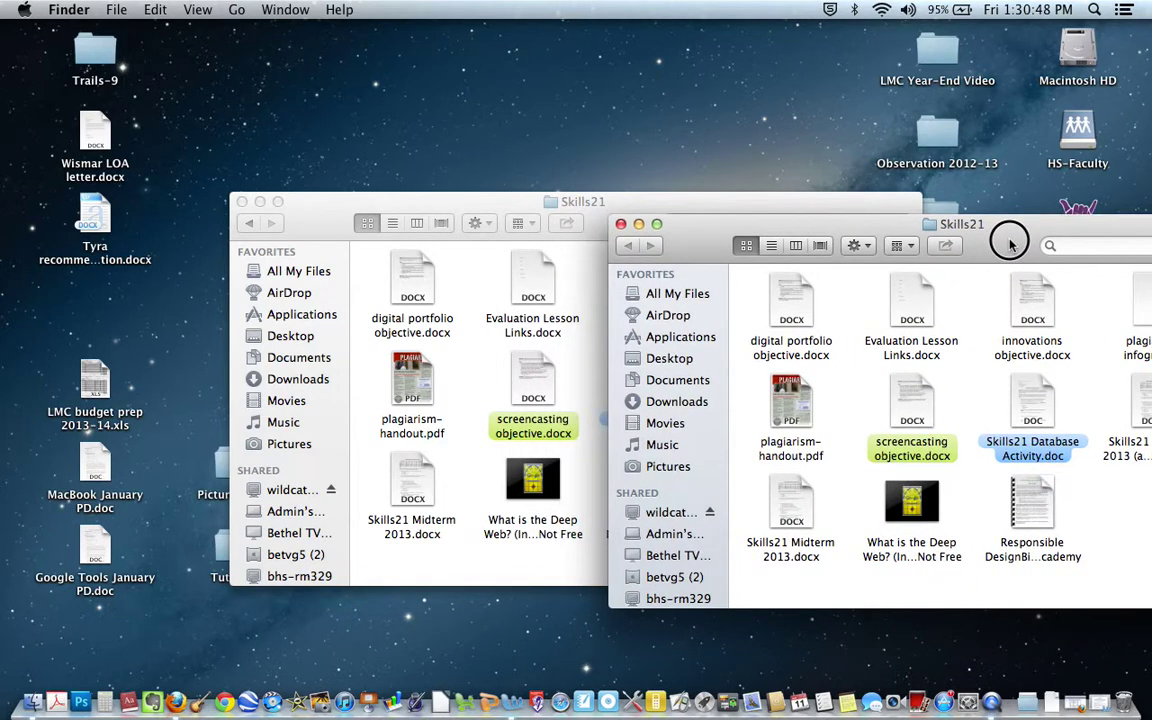
click(791, 300)
drag(590, 293, 425, 305)
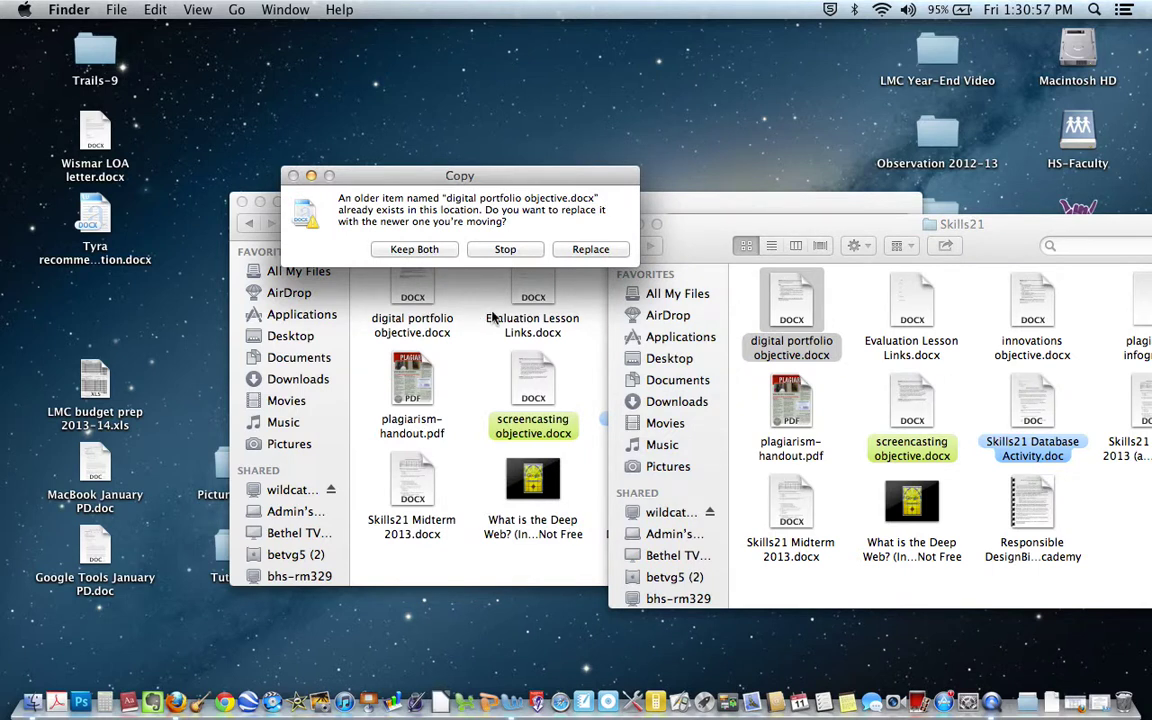
click(596, 253)
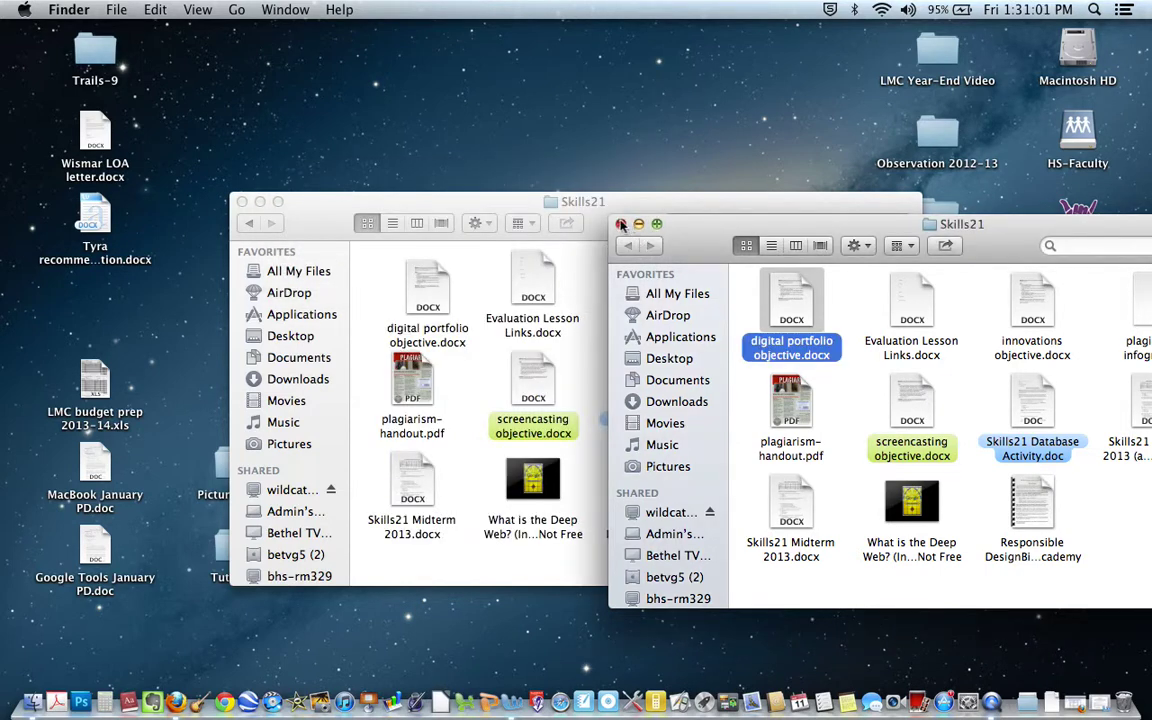
Close both Skills21 folder windows and select the HS-Faculty drive on the desktop
click(620, 224)
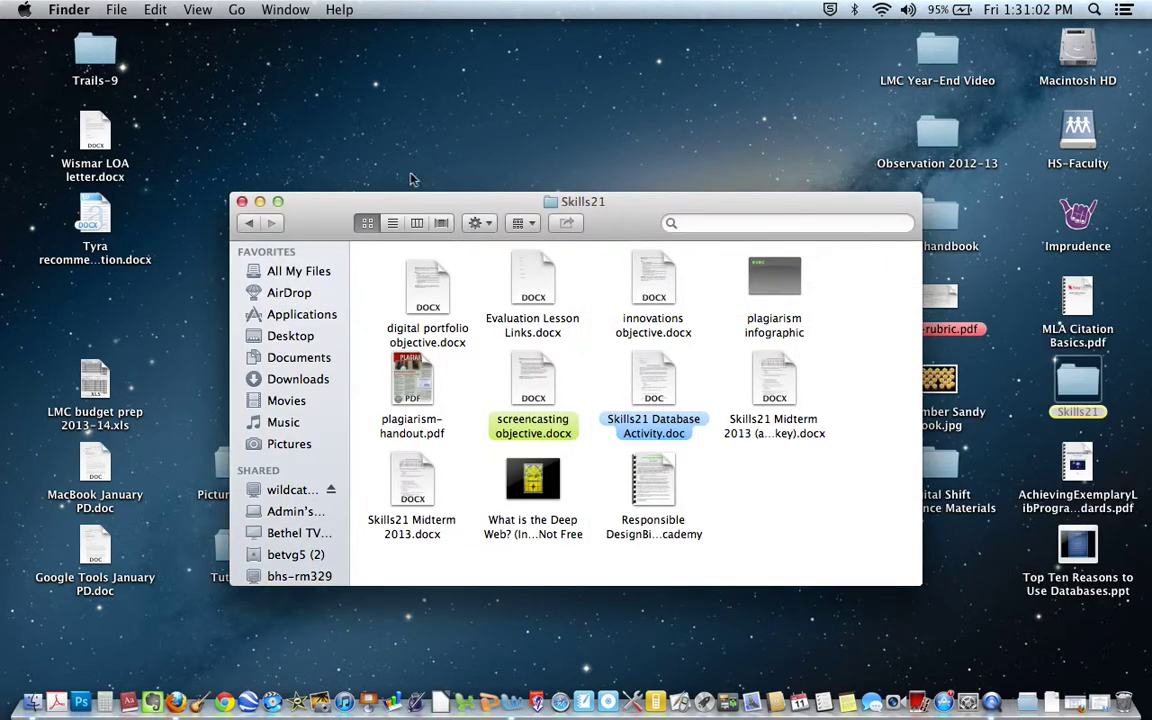
click(241, 202)
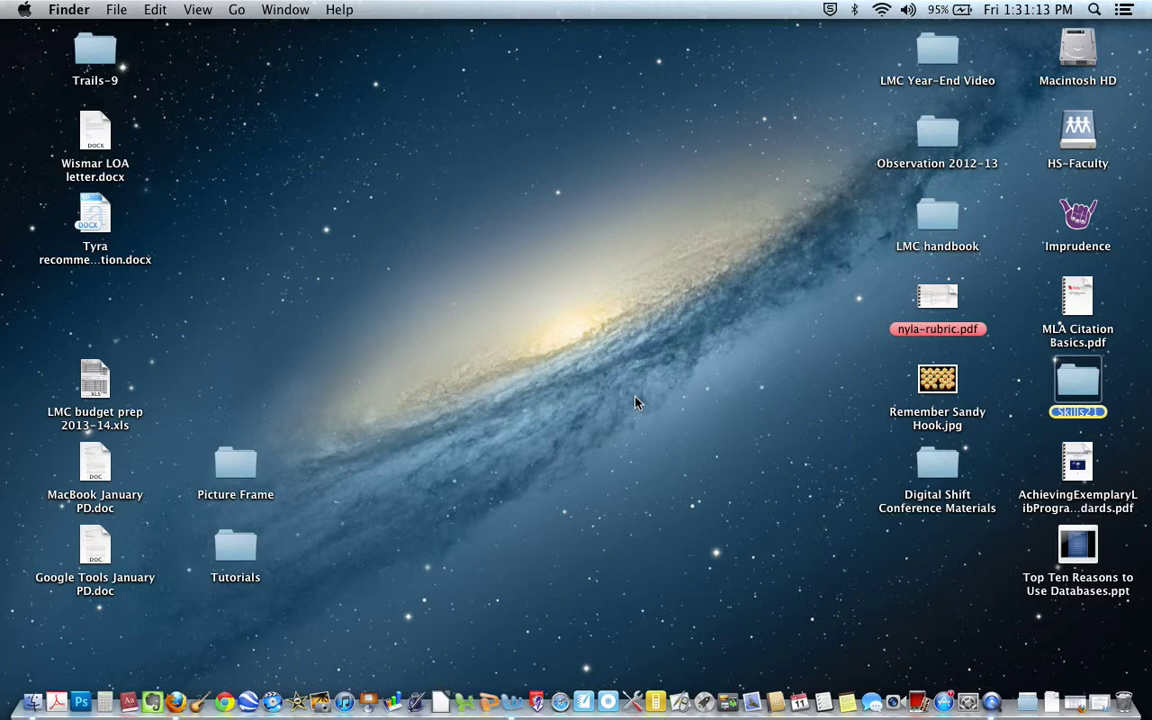
click(1089, 144)
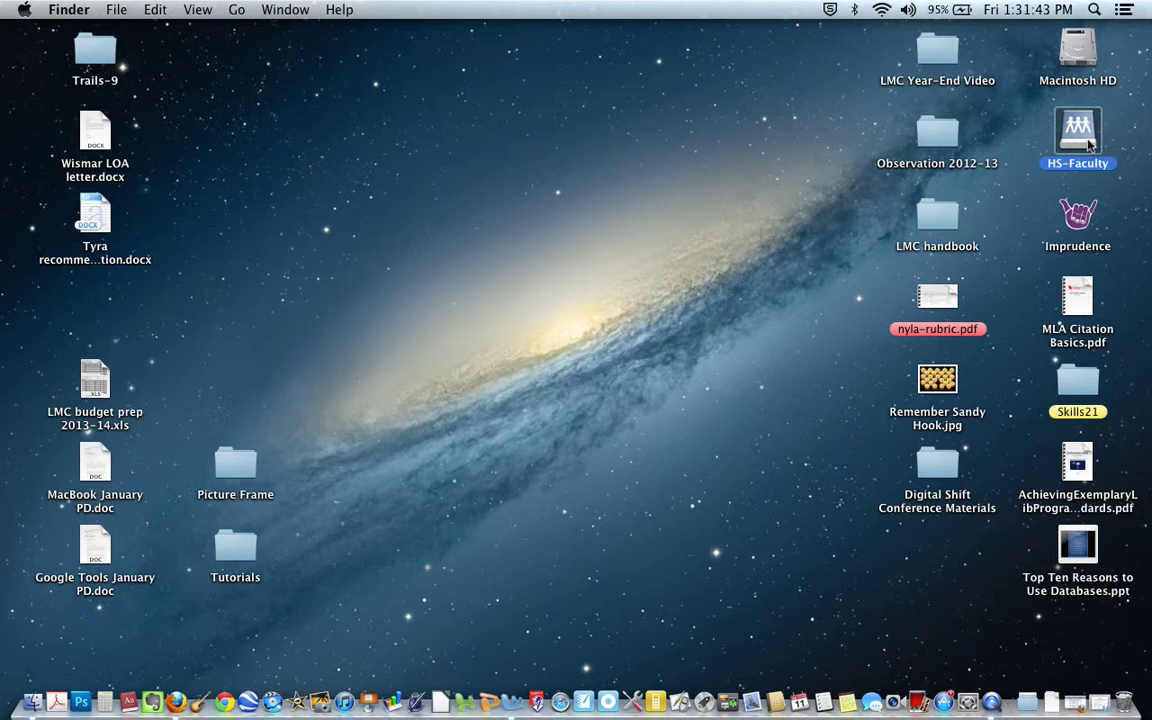